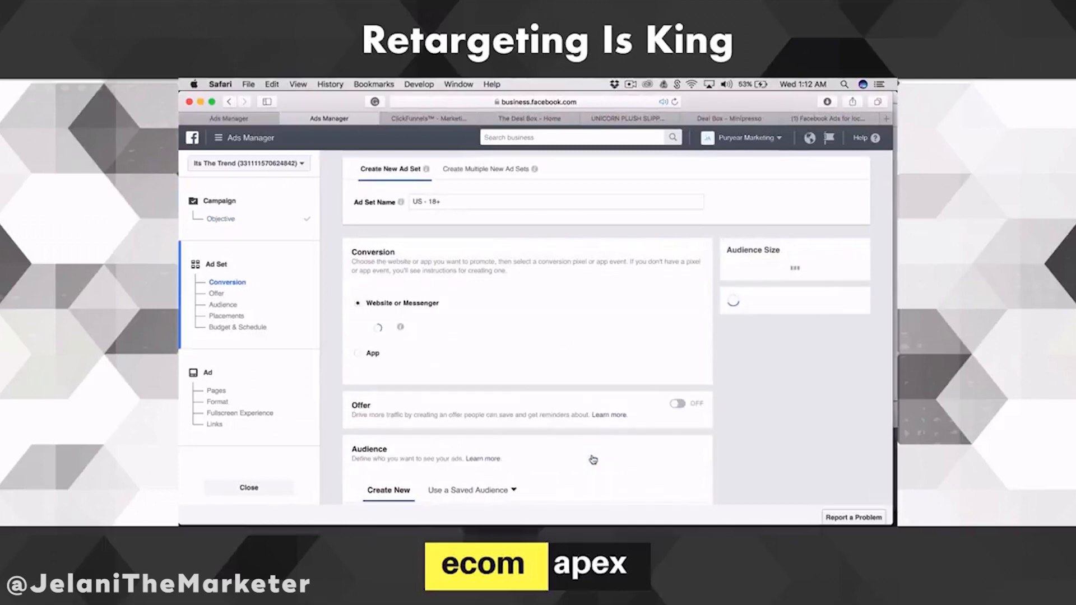
Step: Complete the ad set name as "US - 18+ Minipresso Retarget Custom" and set the conversion event to Purchase
click(463, 201)
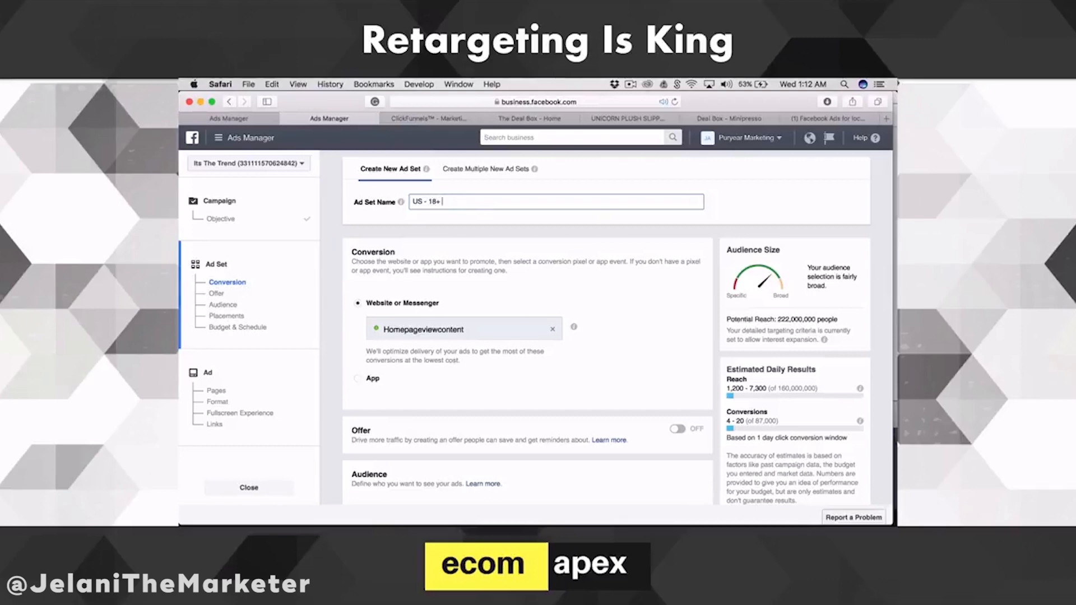
text(Minipresso Retarget Custom)
click(554, 332)
scroll(420, 397, down, 2)
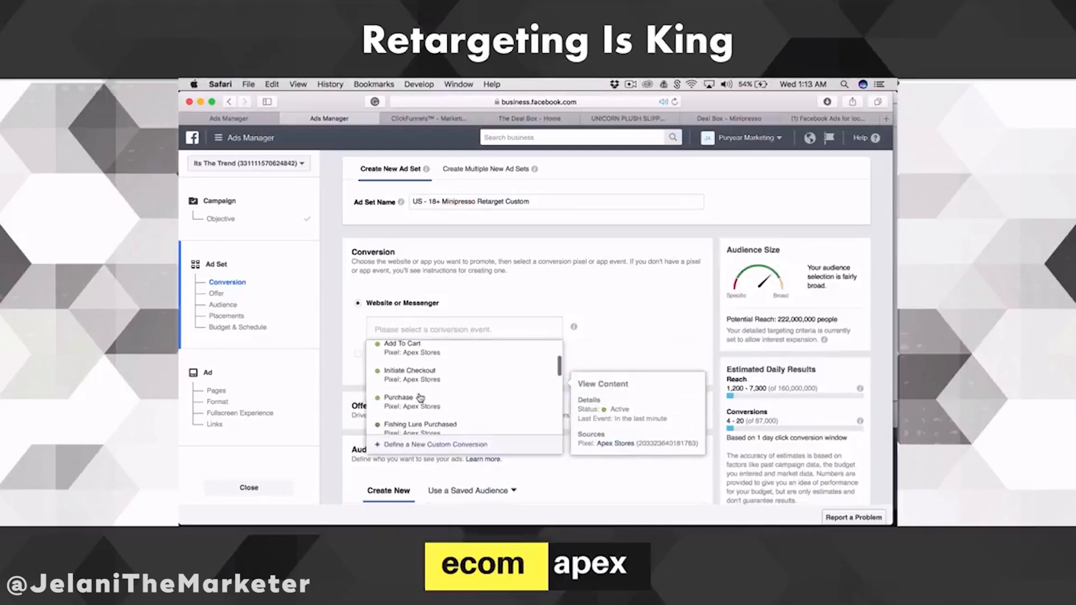
click(421, 398)
Step: Remove United States from the audience locations and add the Minipresso Retarget website custom audience
scroll(544, 378, down, 5)
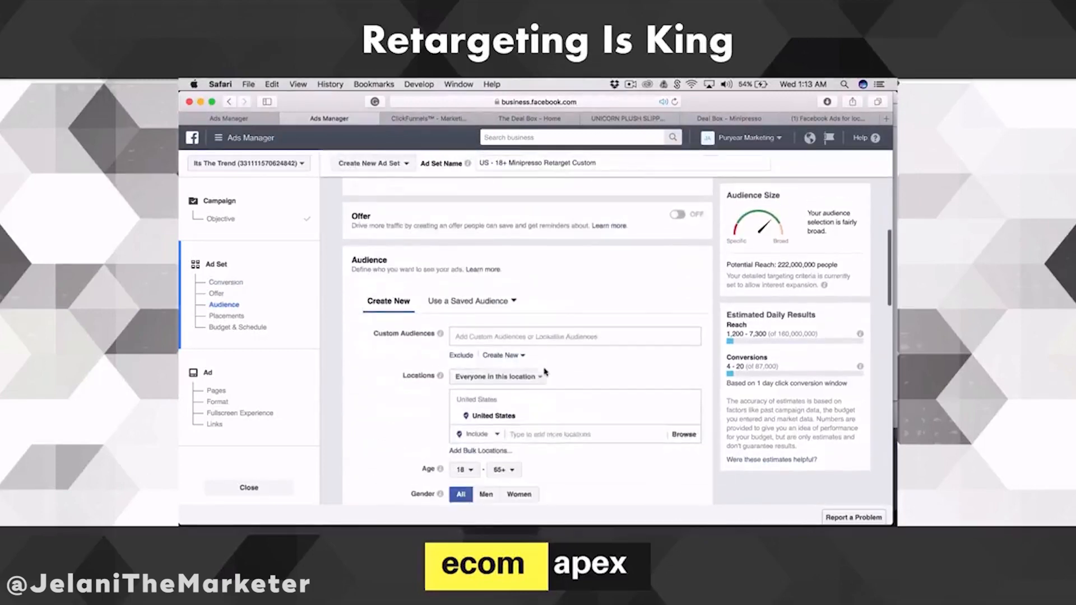
scroll(545, 372, down, 1)
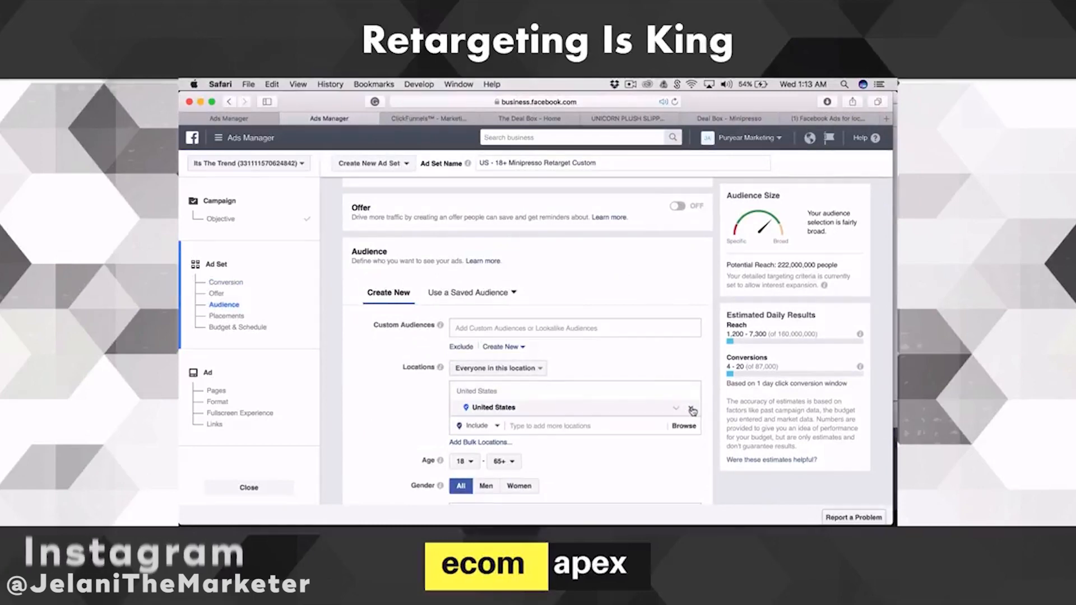
click(692, 410)
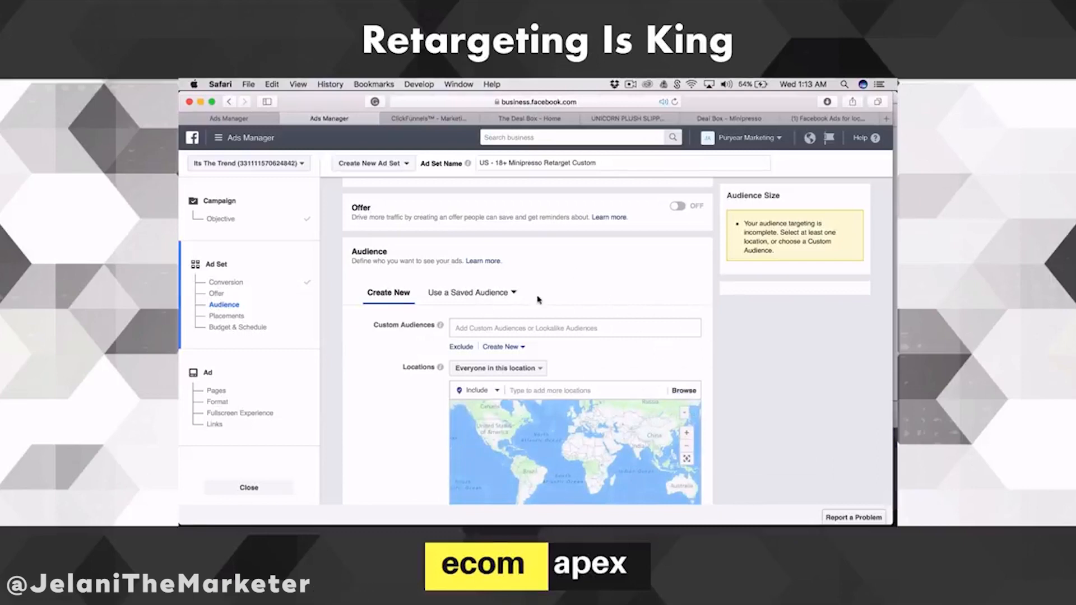
click(502, 326)
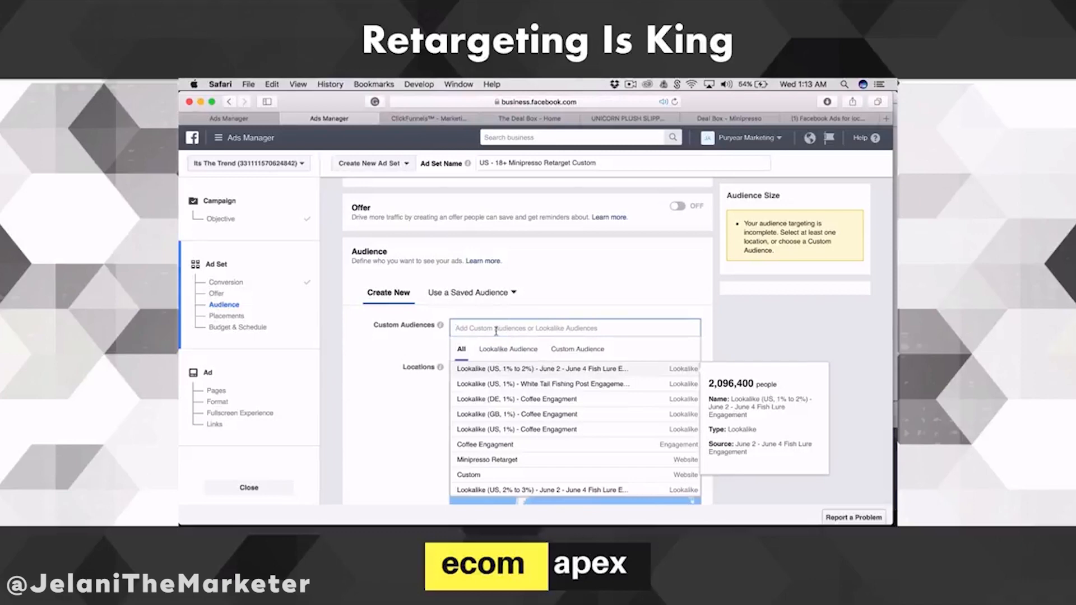
click(489, 460)
click(365, 362)
Step: Turn off interest expansion in the audience's detailed targeting
scroll(366, 361, down, 3)
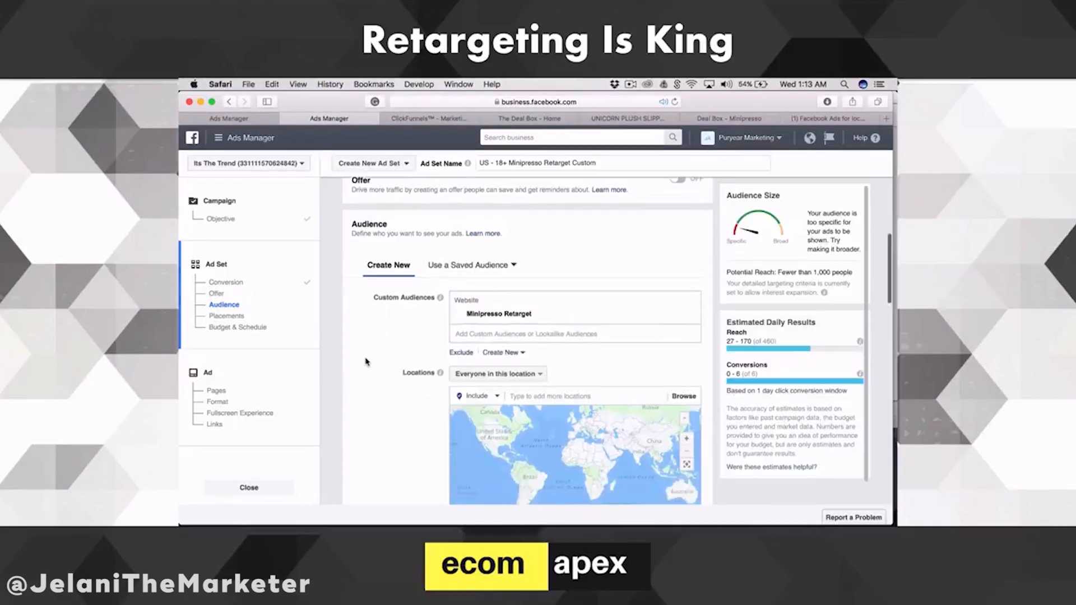
scroll(366, 361, down, 1)
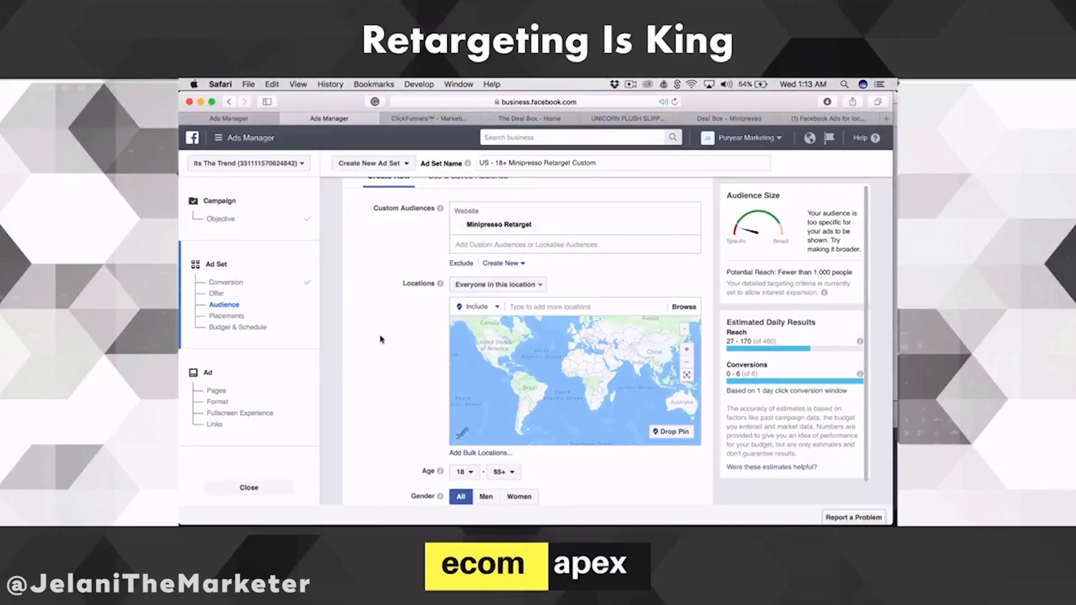
scroll(381, 339, down, 3)
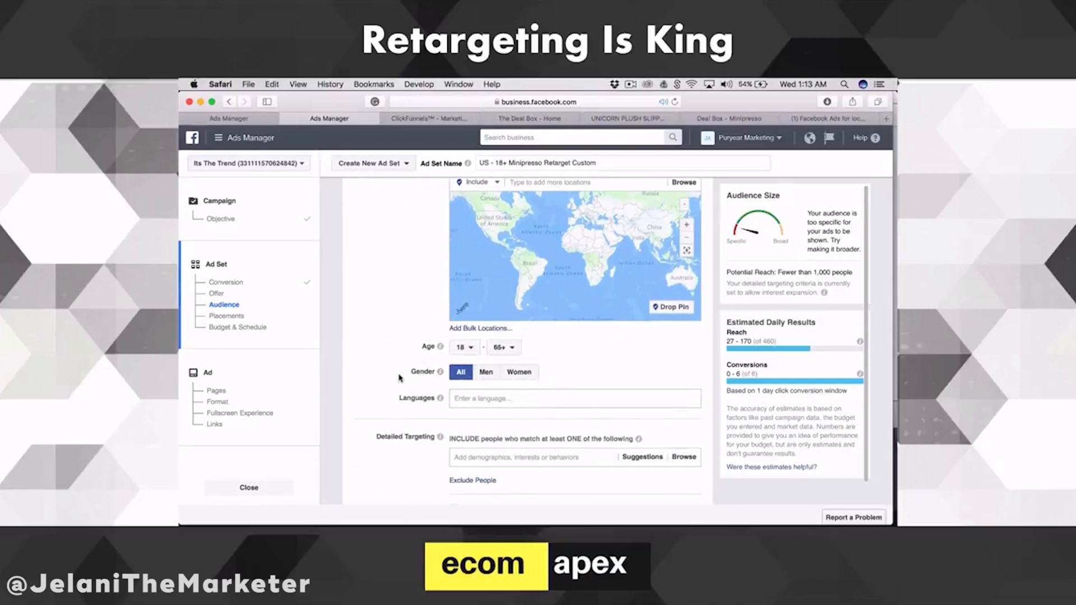
scroll(401, 378, down, 2)
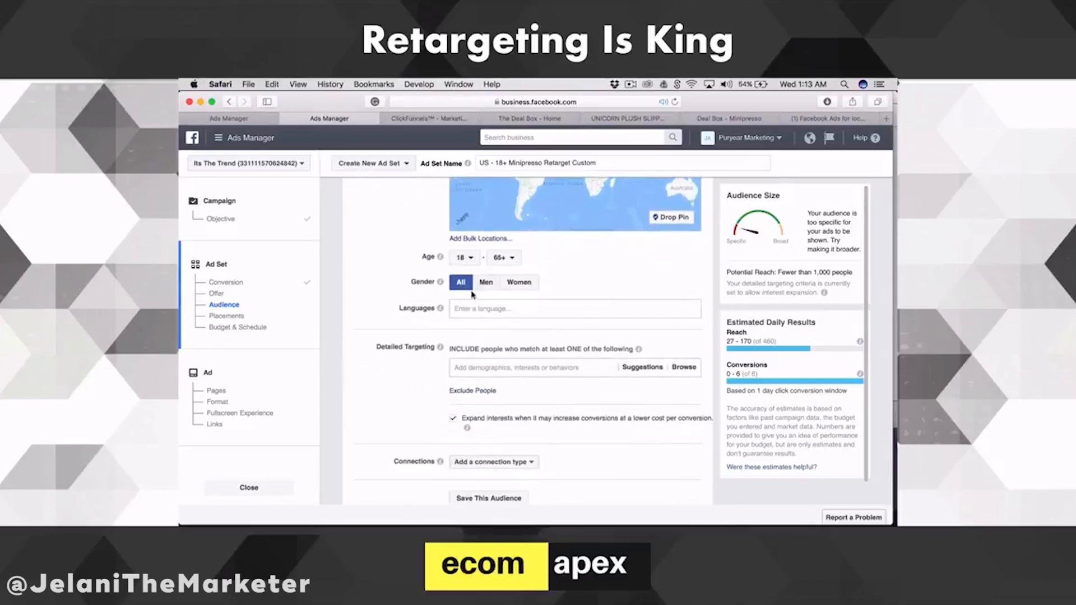
scroll(476, 436, down, 2)
click(471, 343)
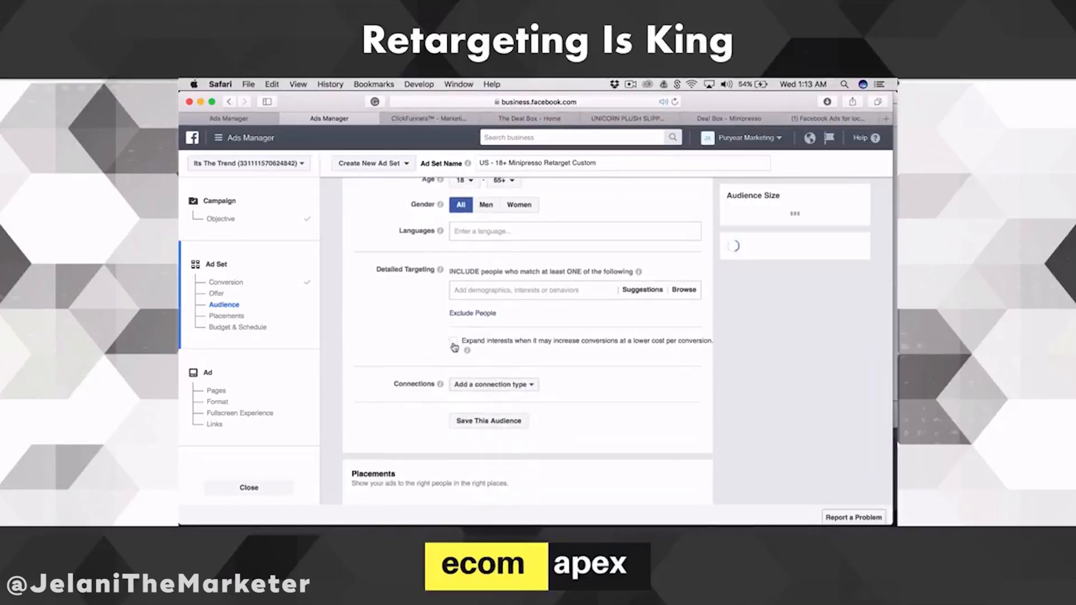
Step: Switch the ad set from automatic to edited placements and exclude the Messenger platform
scroll(472, 346, down, 2)
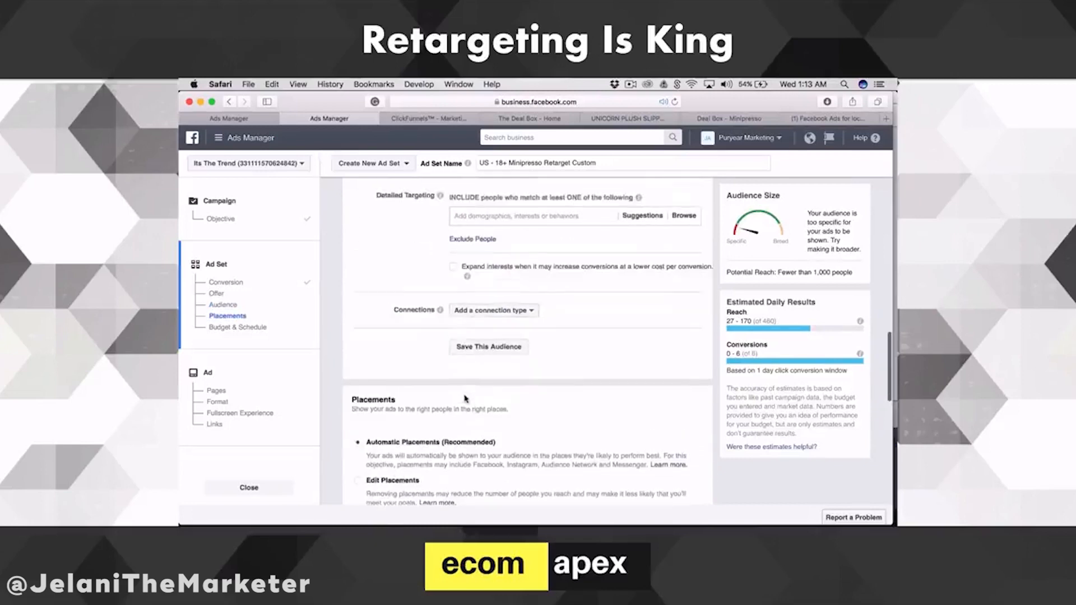
scroll(530, 303, up, 2)
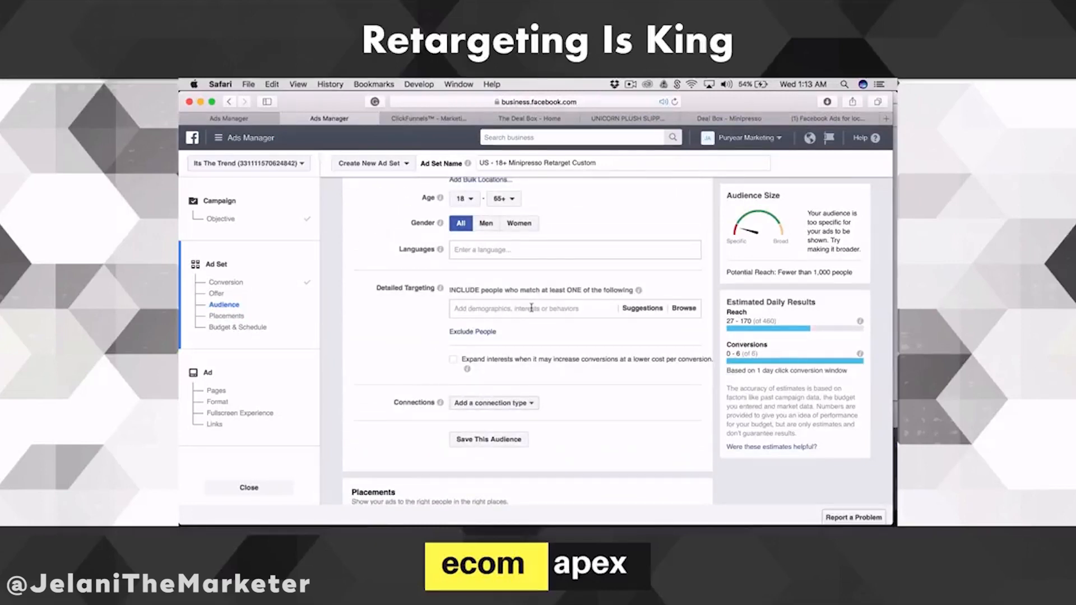
scroll(485, 346, up, 5)
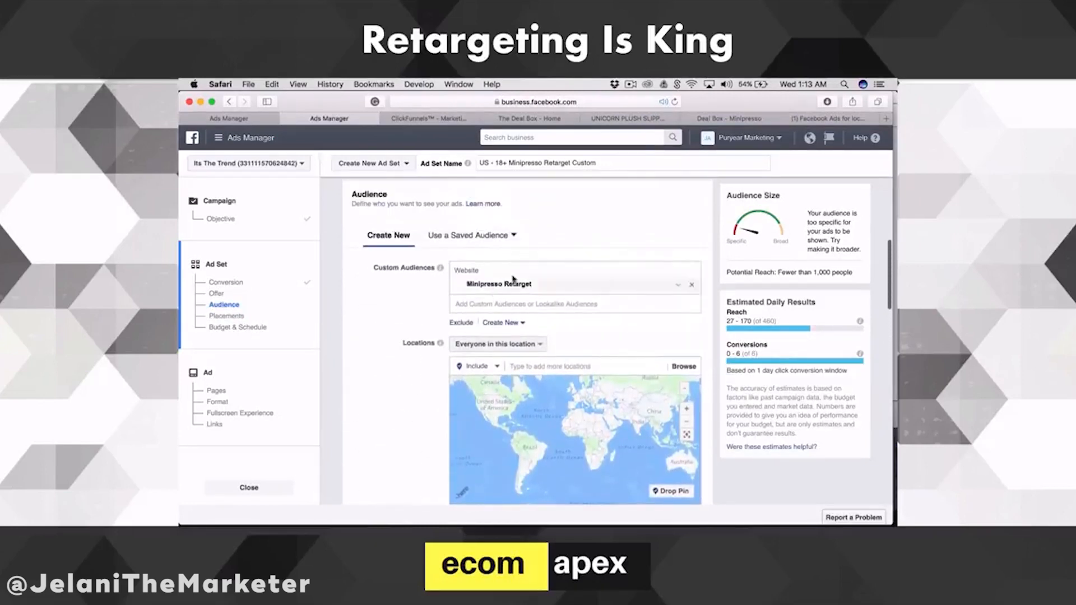
scroll(377, 387, down, 8)
scroll(374, 391, down, 5)
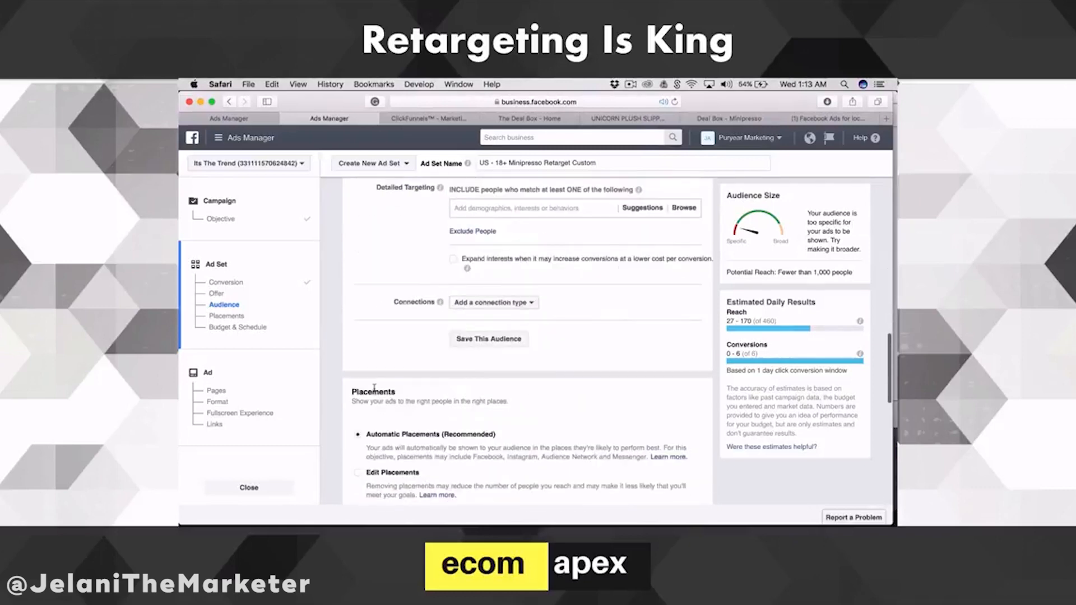
click(358, 377)
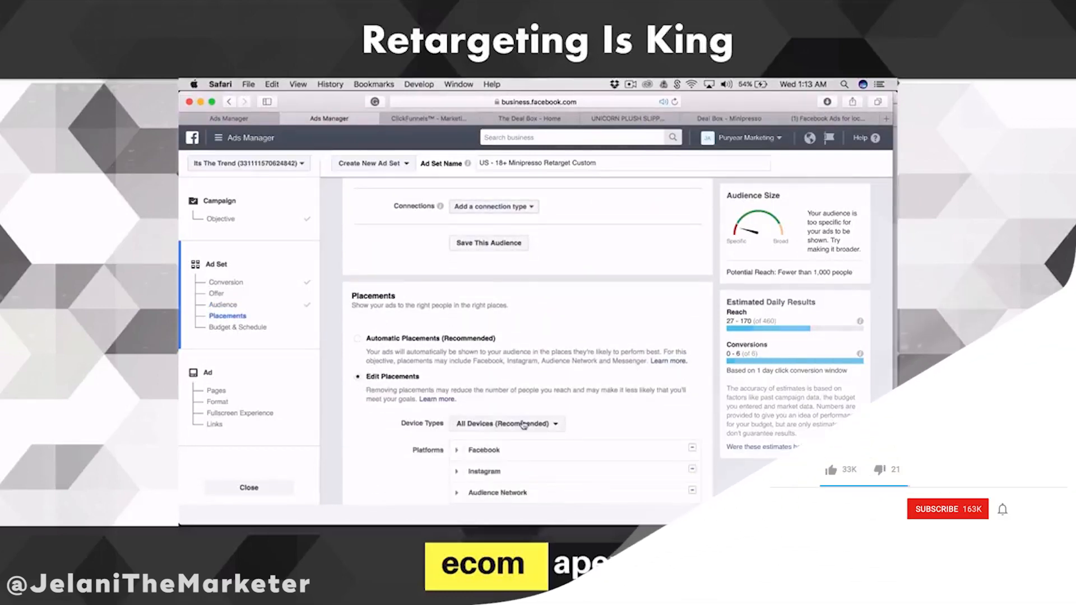
scroll(591, 385, down, 2)
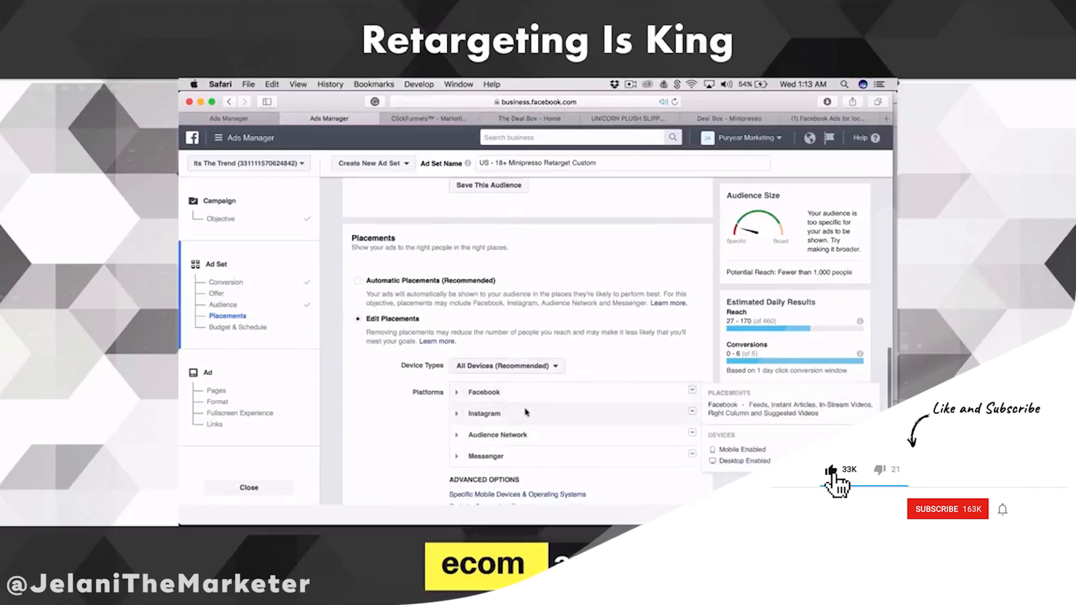
scroll(645, 392, down, 2)
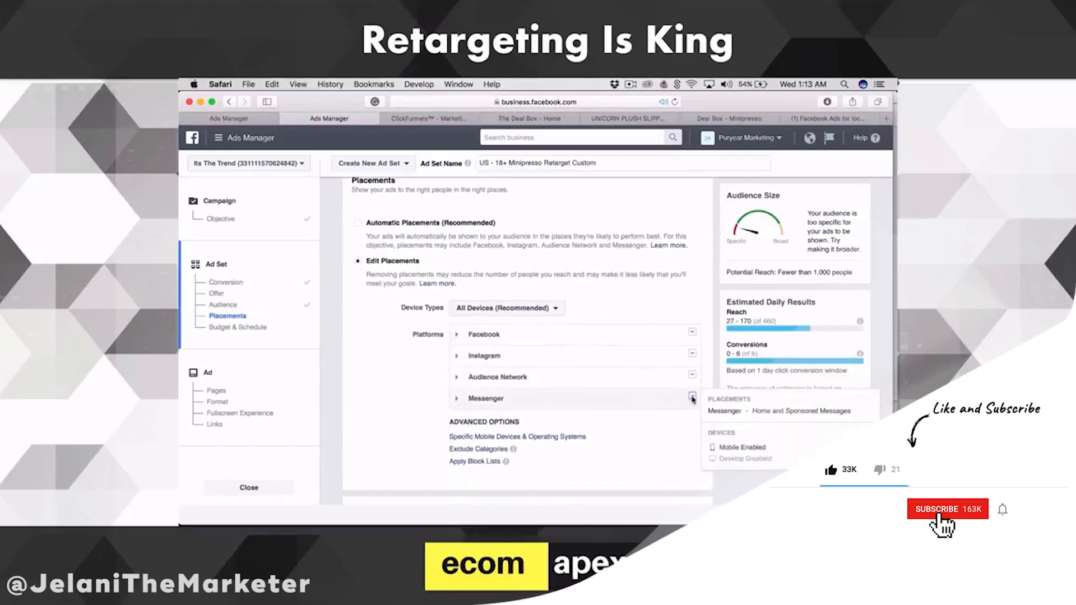
click(692, 396)
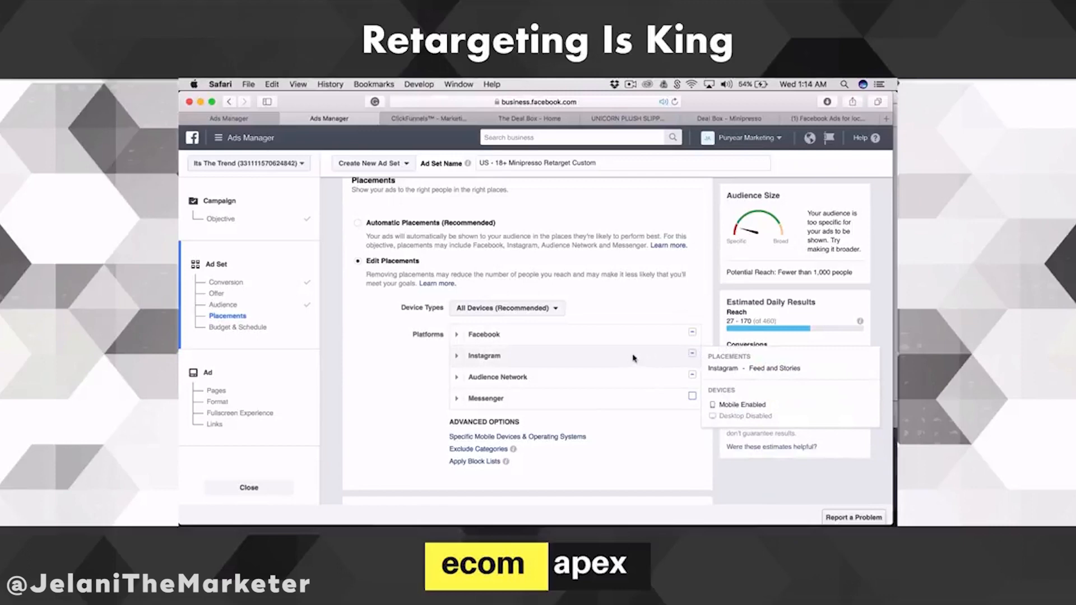
Step: Examine the individual placements included under Facebook and the placement details for Audience Network
click(457, 337)
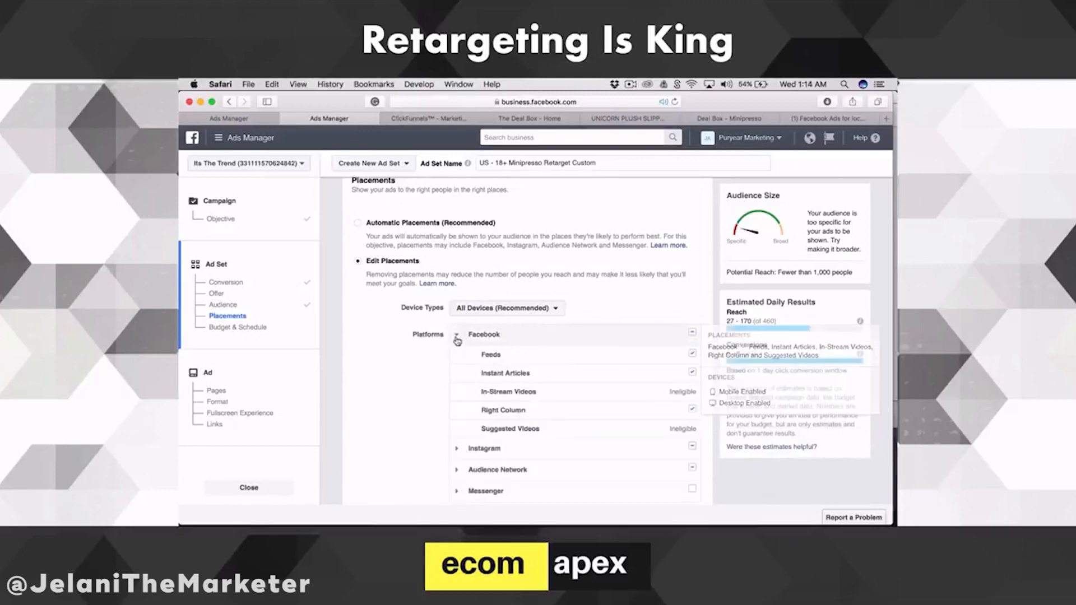
click(457, 336)
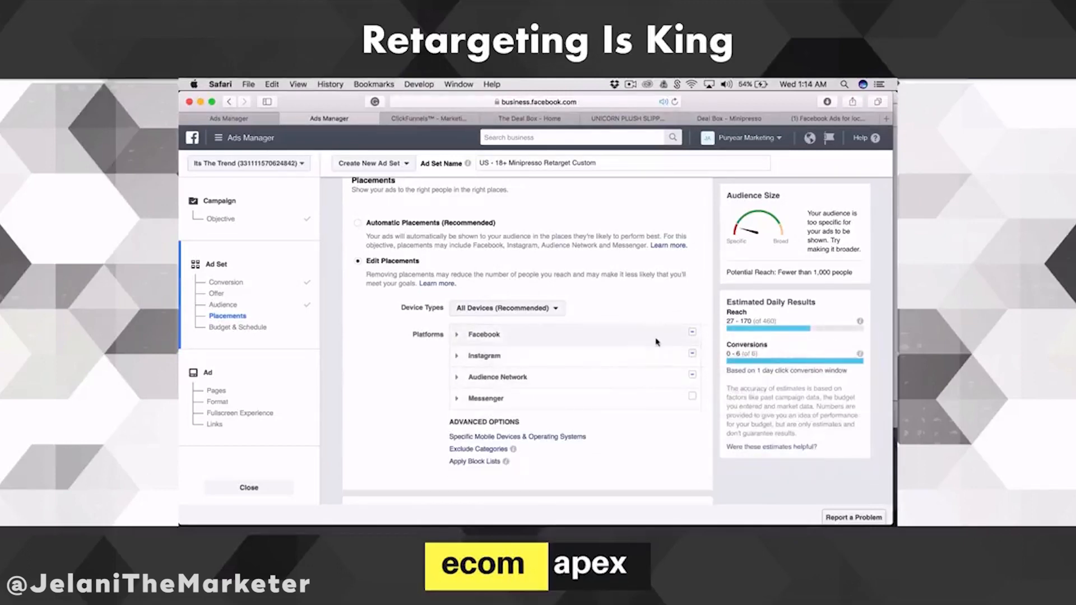
mouse_move(650, 340)
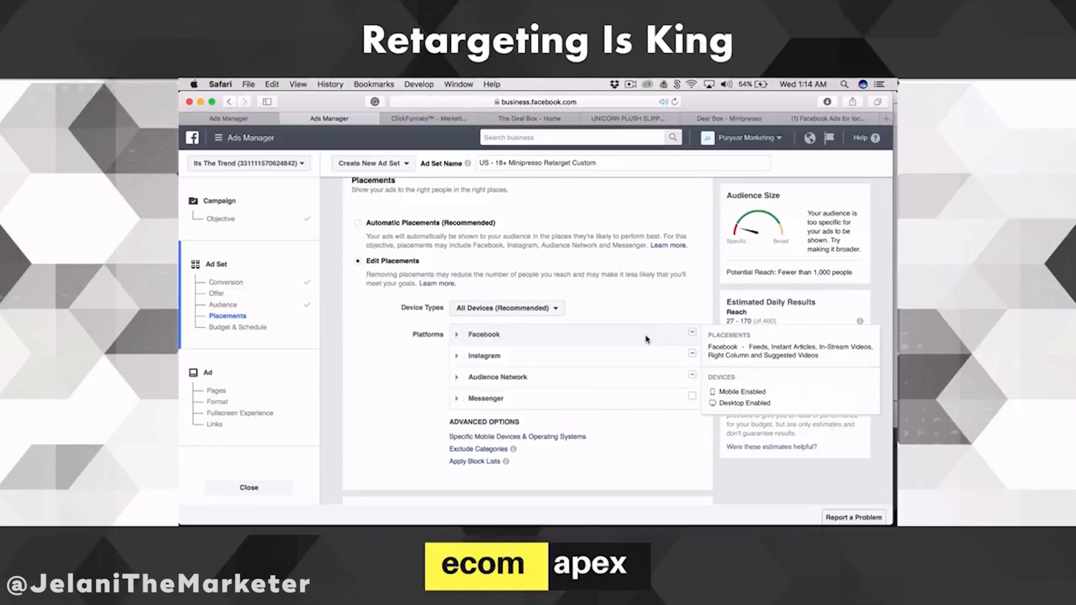
mouse_move(696, 380)
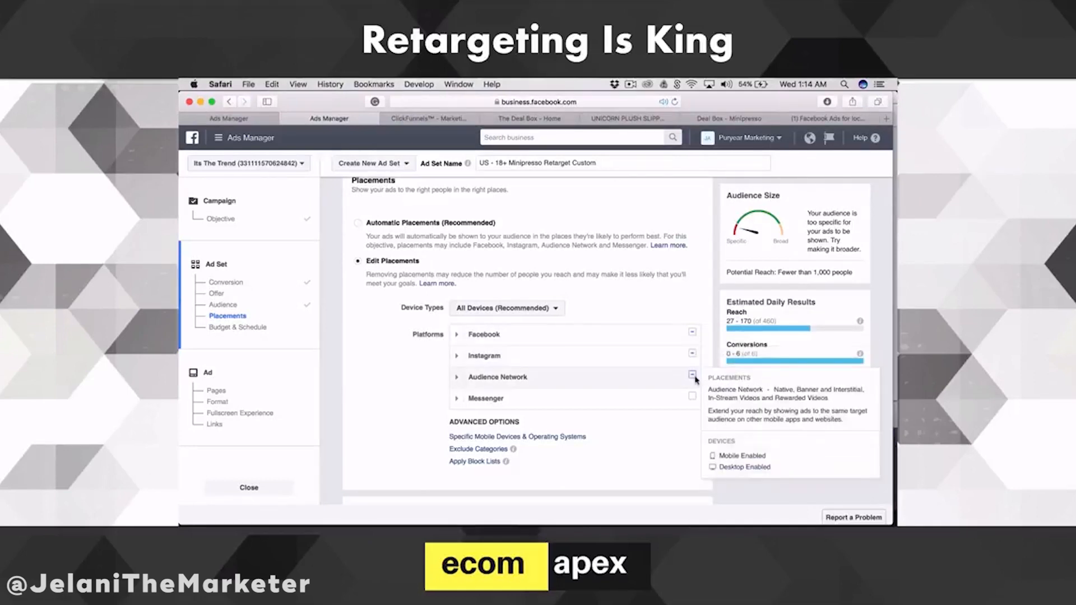
mouse_move(580, 330)
click(458, 335)
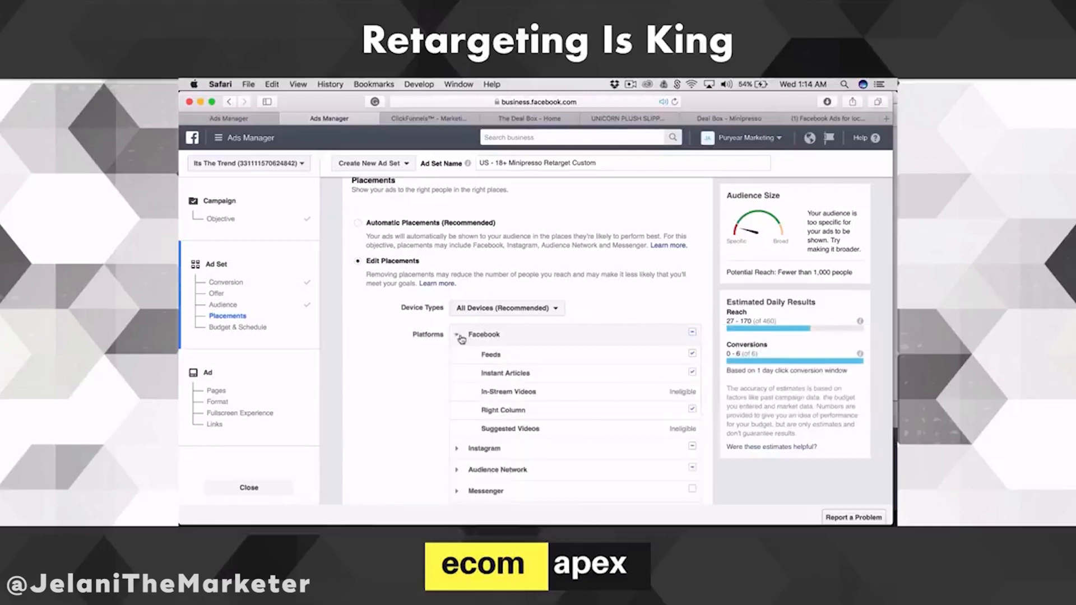
click(459, 337)
Step: Set the ad set's daily budget to $5.00 and continue to the ad setup
scroll(461, 338, down, 5)
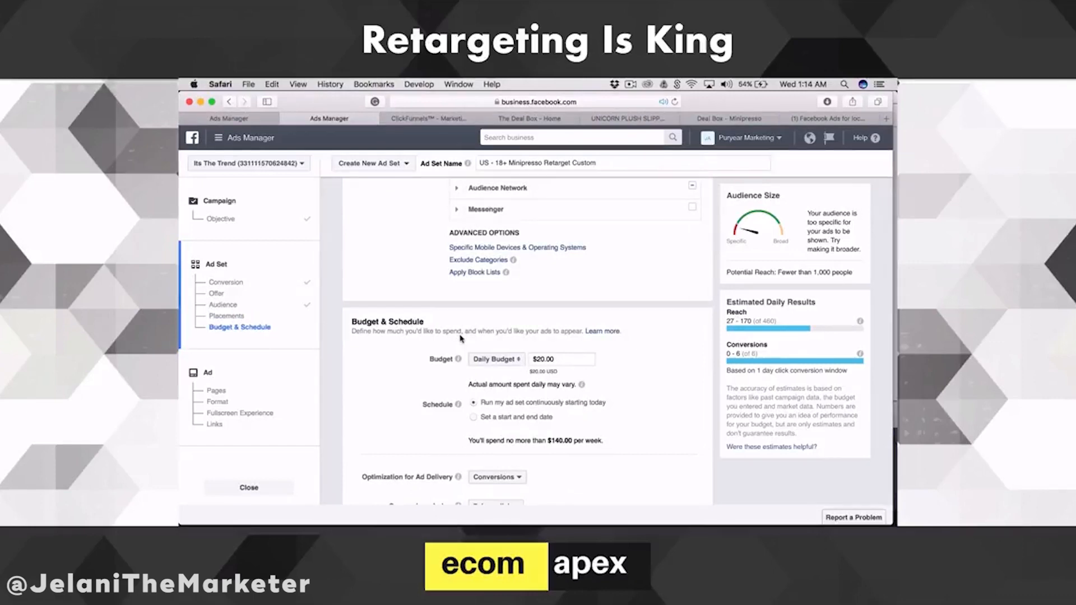
drag(533, 359, 553, 360)
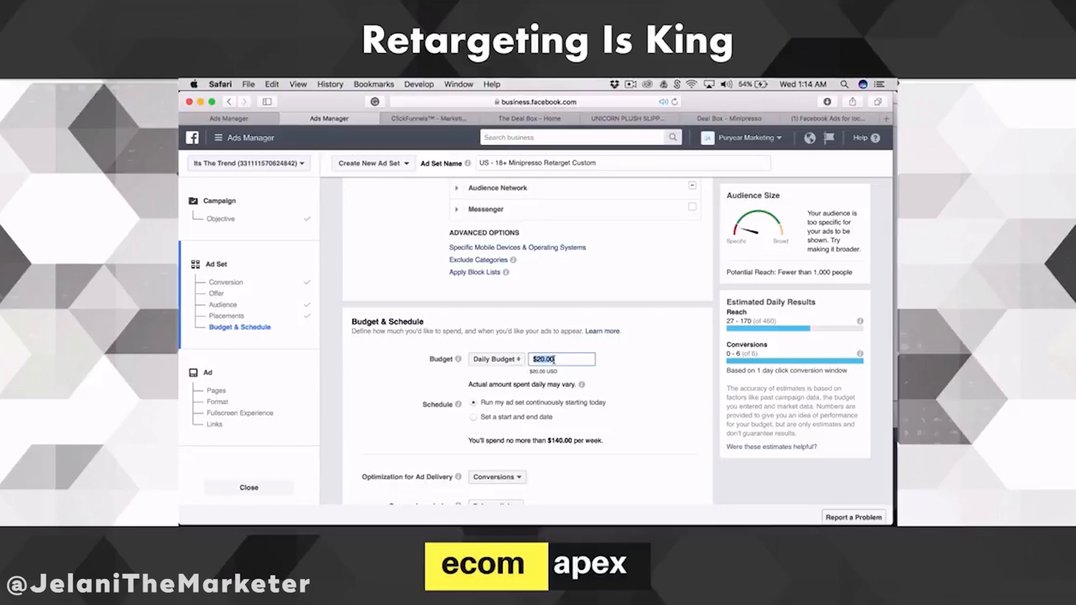
click(654, 367)
scroll(654, 368, down, 5)
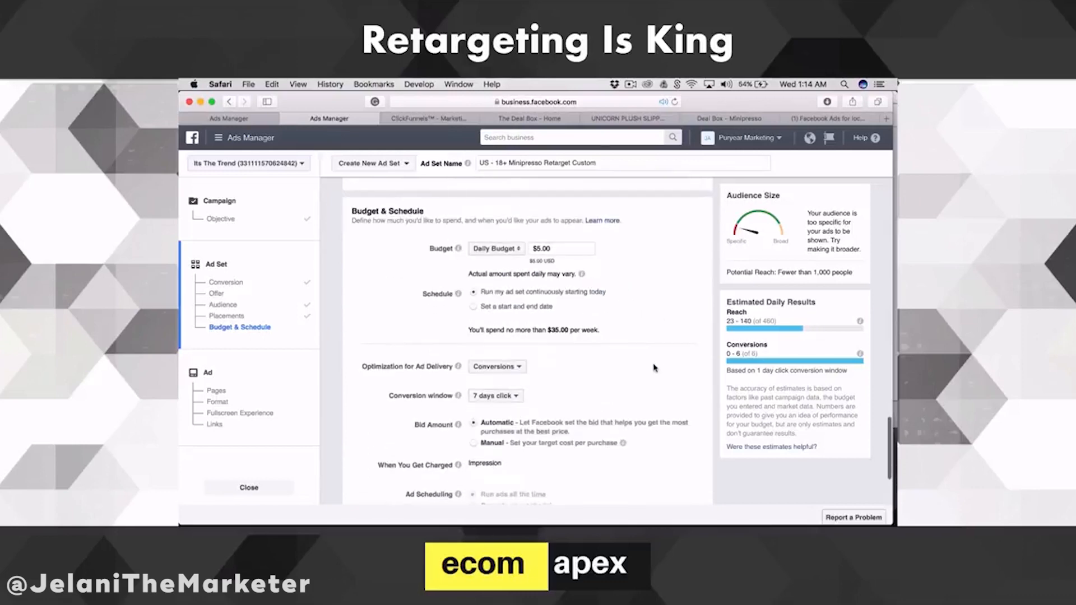
scroll(619, 383, down, 1)
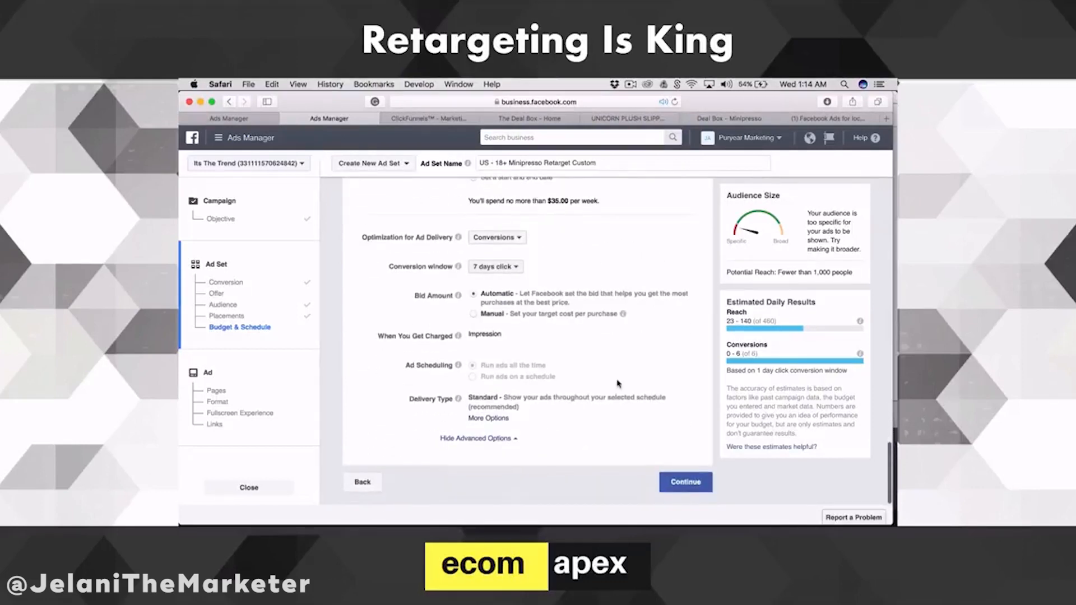
click(687, 488)
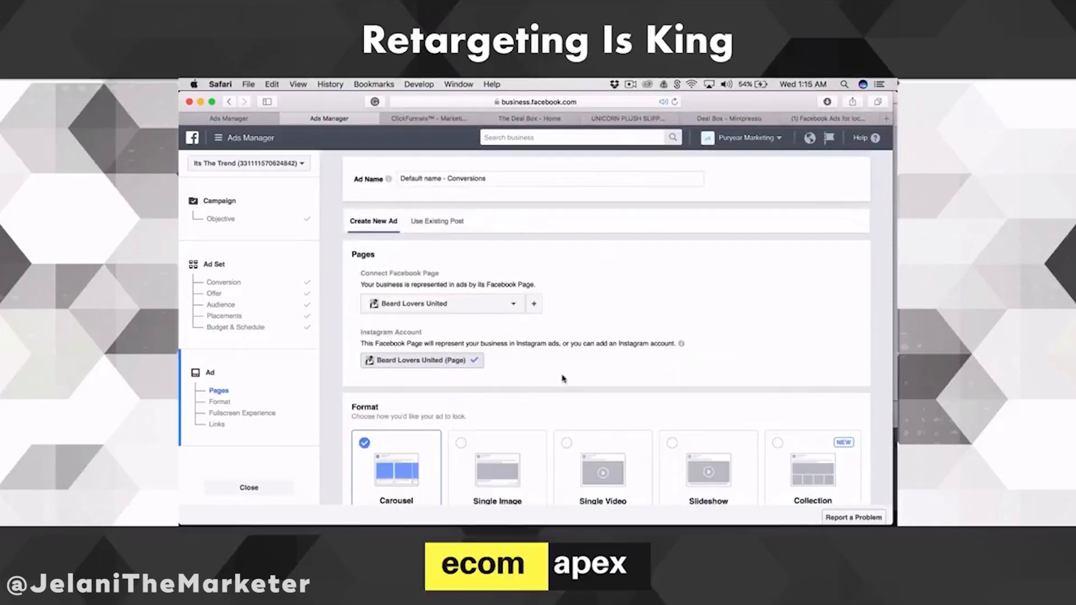
Step: Find The Deal Box and connect it as the ad's Facebook Page
scroll(563, 379, down, 1)
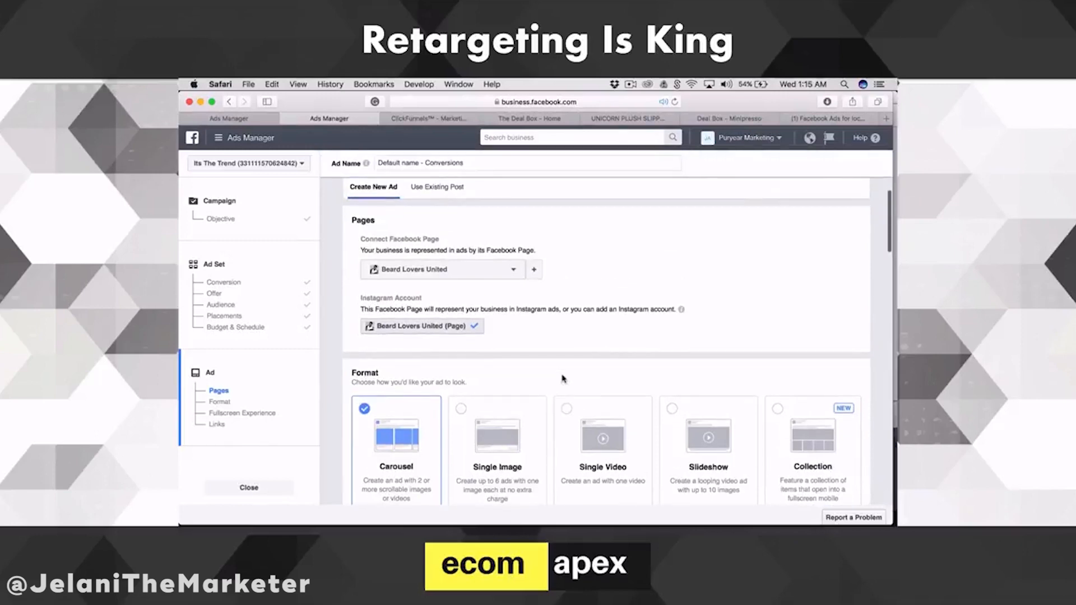
click(422, 277)
text(the deal)
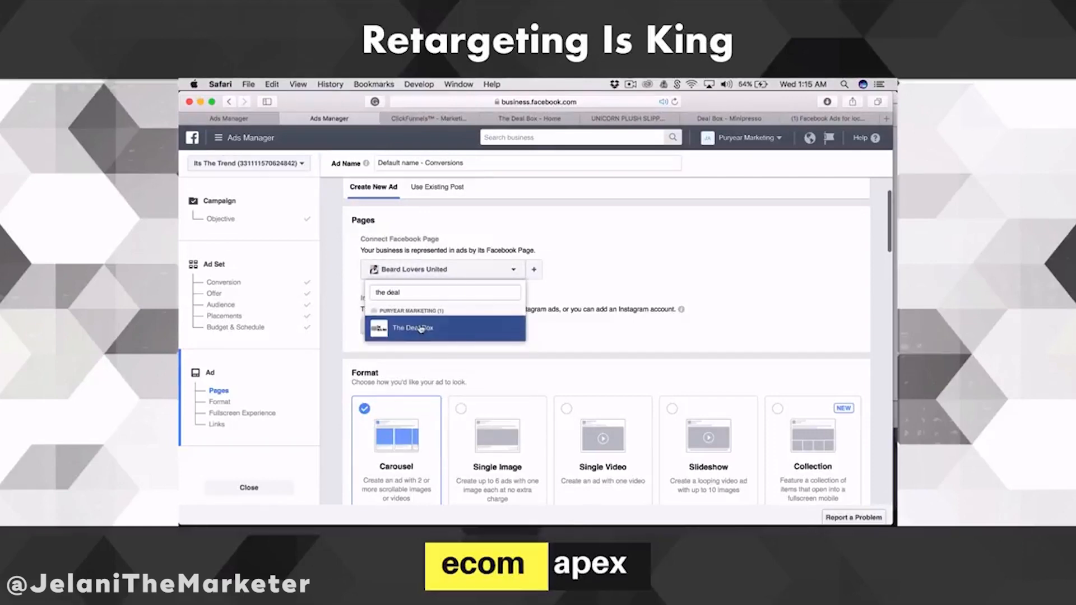
click(421, 328)
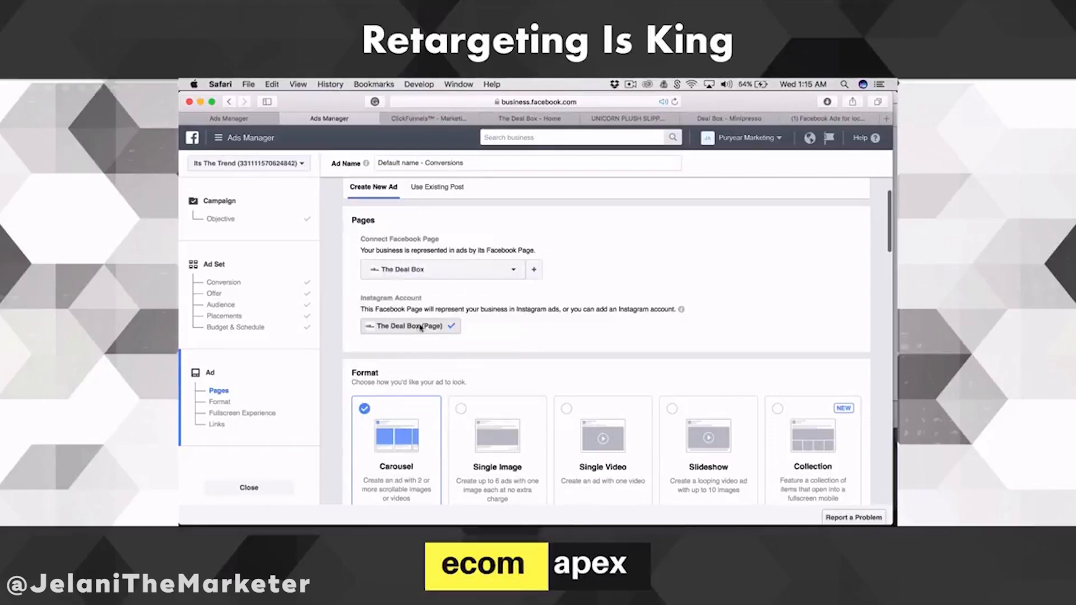
Step: Set the ad's format to Single Image
scroll(504, 395, down, 3)
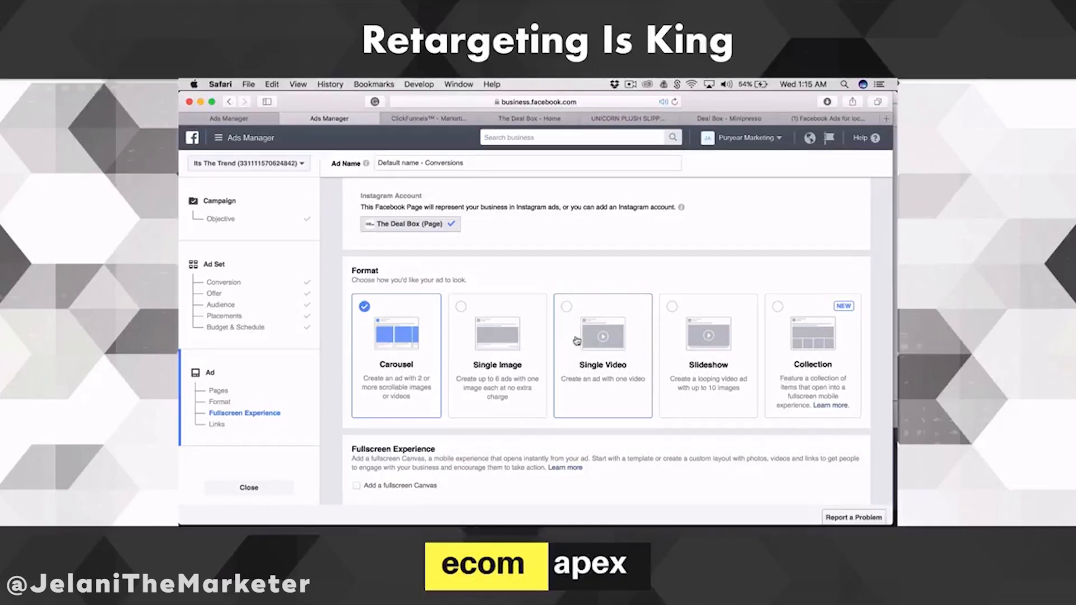
click(479, 328)
scroll(456, 435, down, 5)
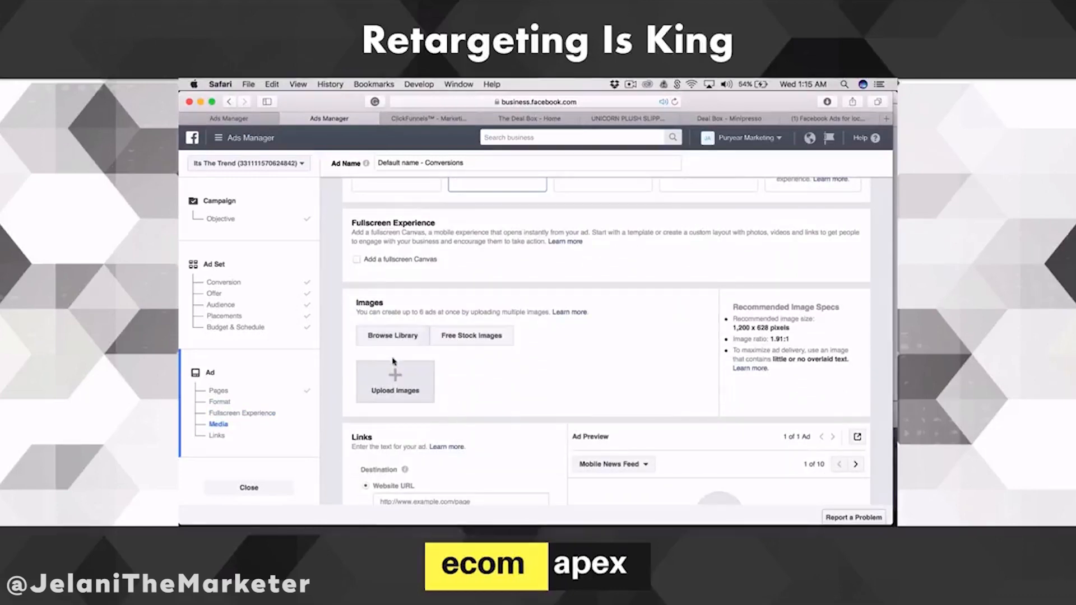
Step: Add the image library photo of a hand pouring coffee from the Minipresso above a mountain lake to the ad
click(400, 380)
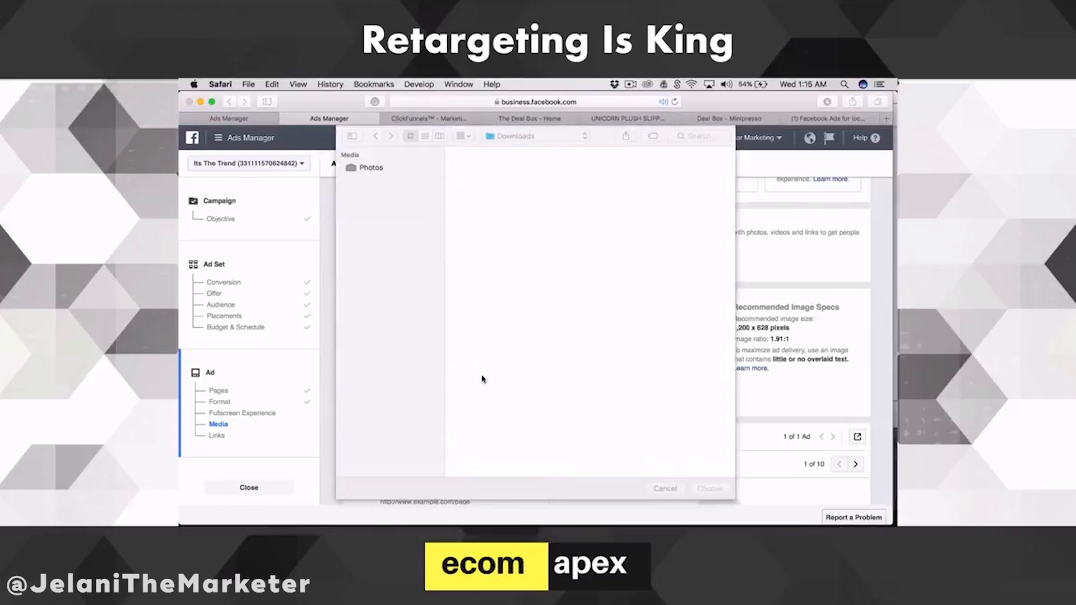
click(672, 489)
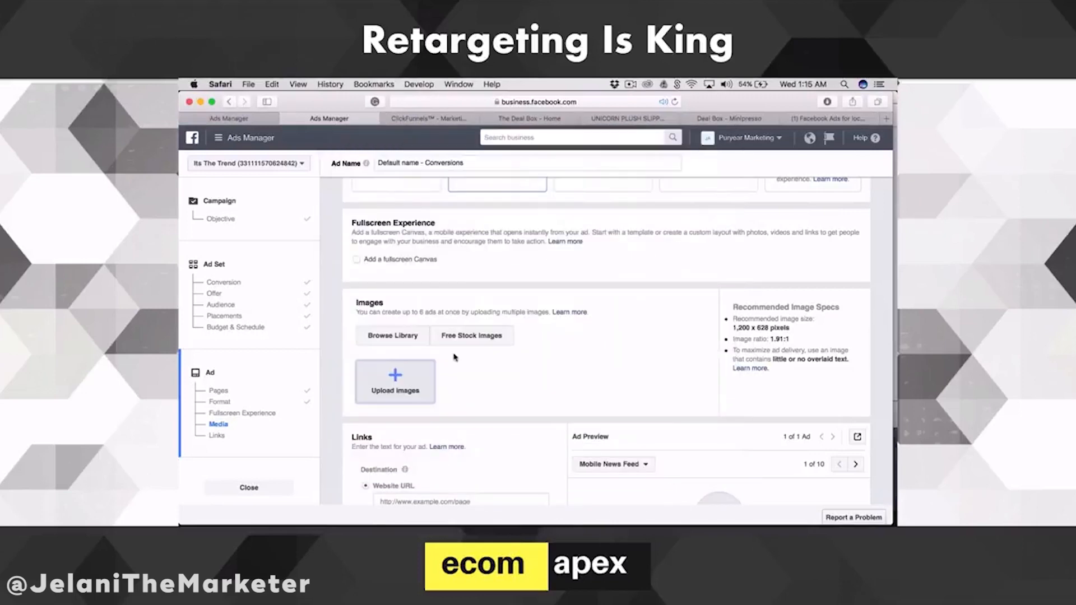
click(399, 336)
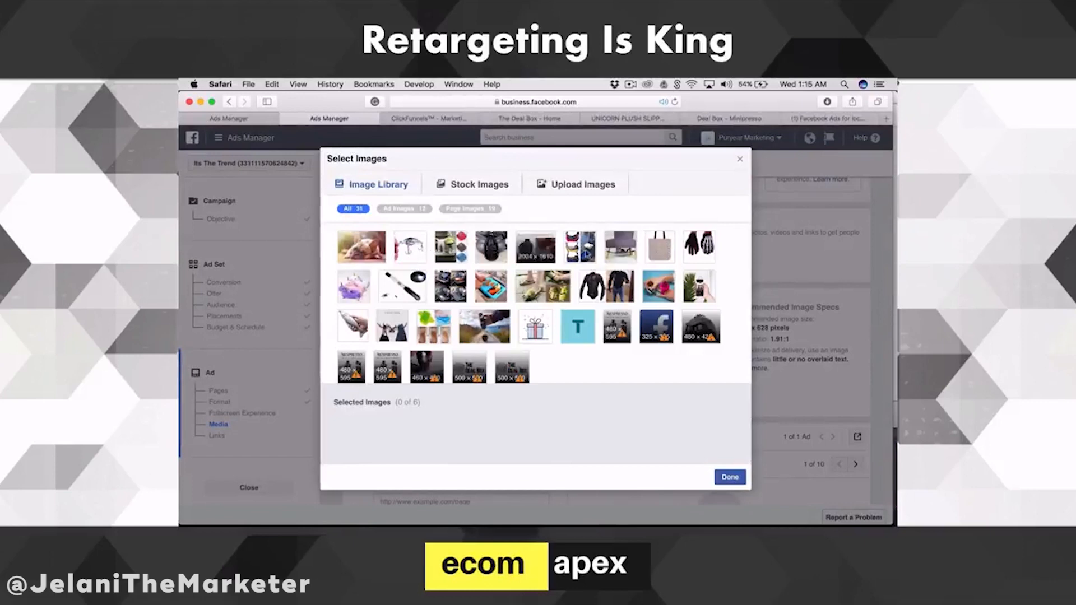
click(411, 210)
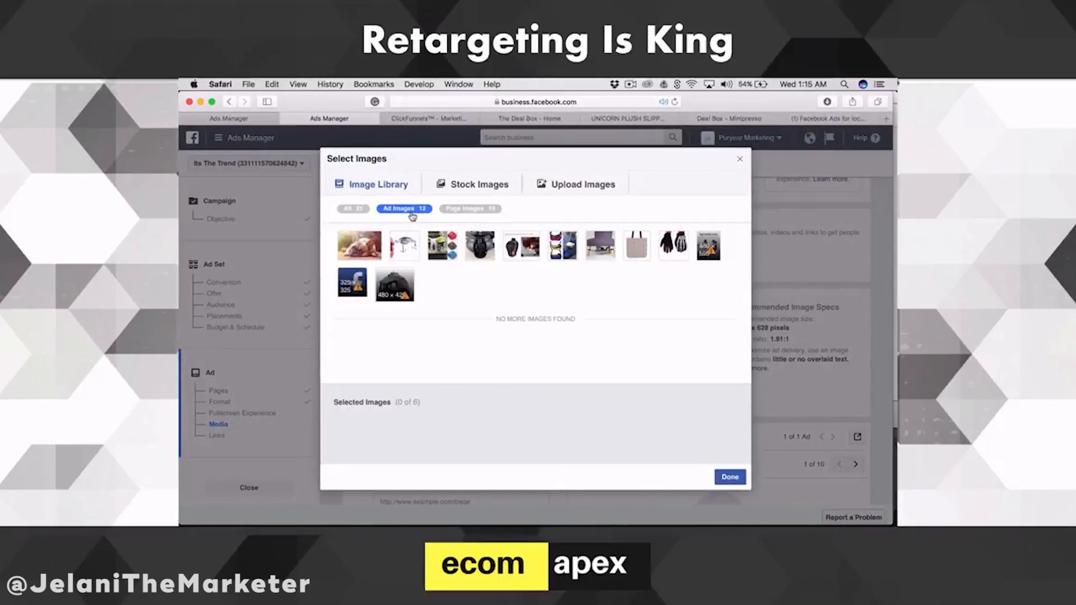
click(367, 211)
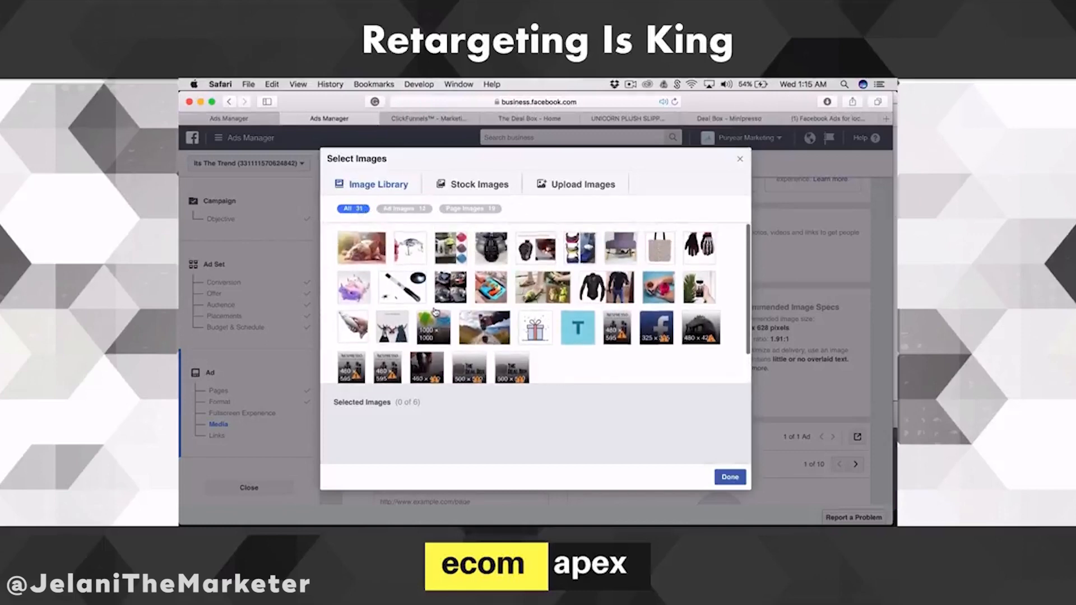
click(485, 329)
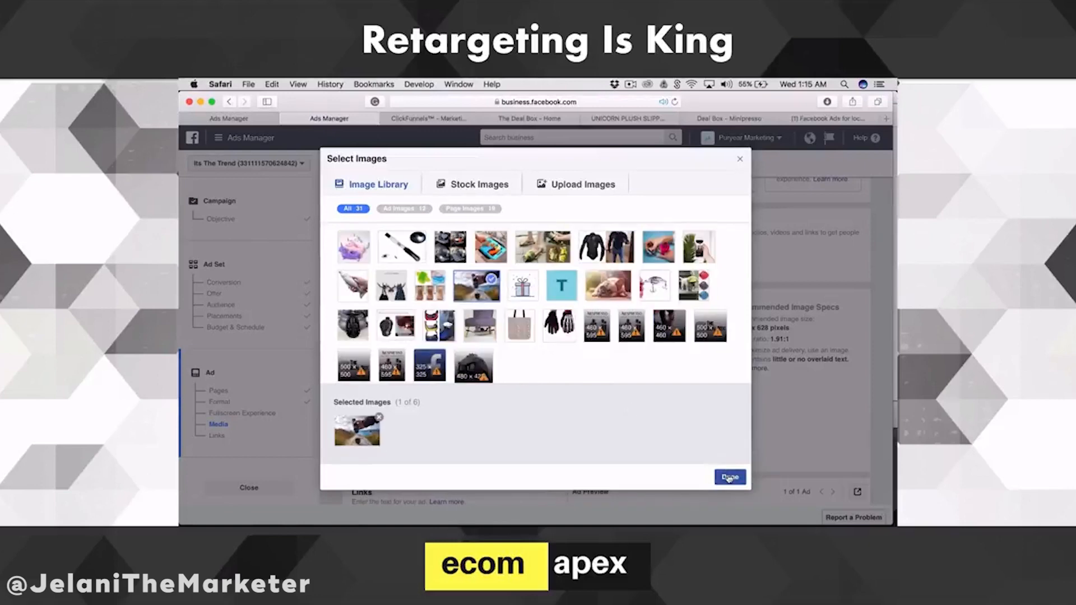
click(729, 478)
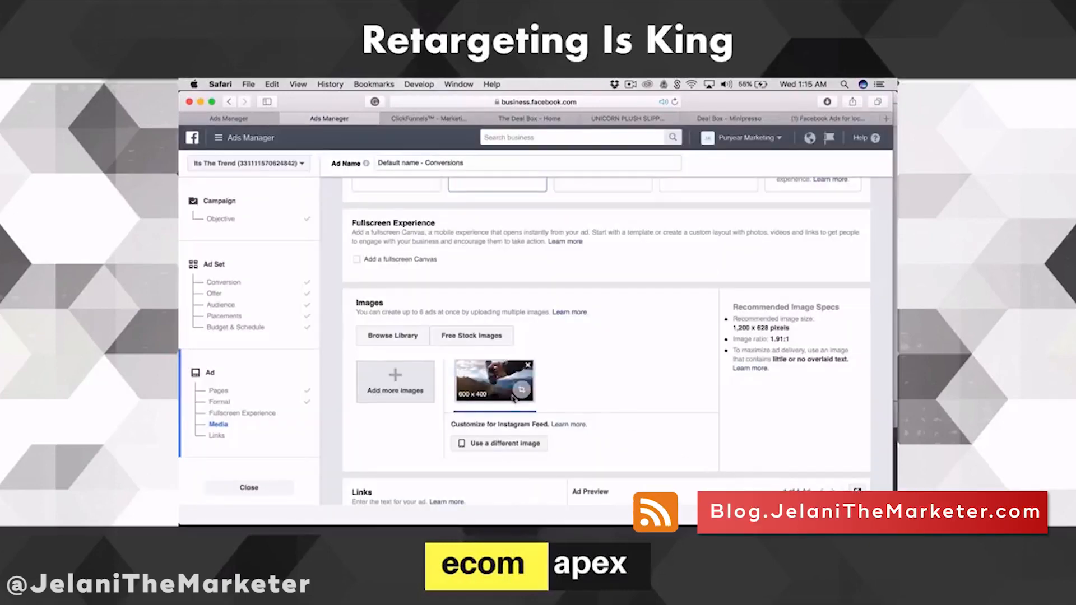
Step: Copy the Minipresso product landing page address from ClickFunnels and set it as the ad's website URL in Ads Manager
scroll(513, 402, down, 3)
scroll(513, 402, down, 3)
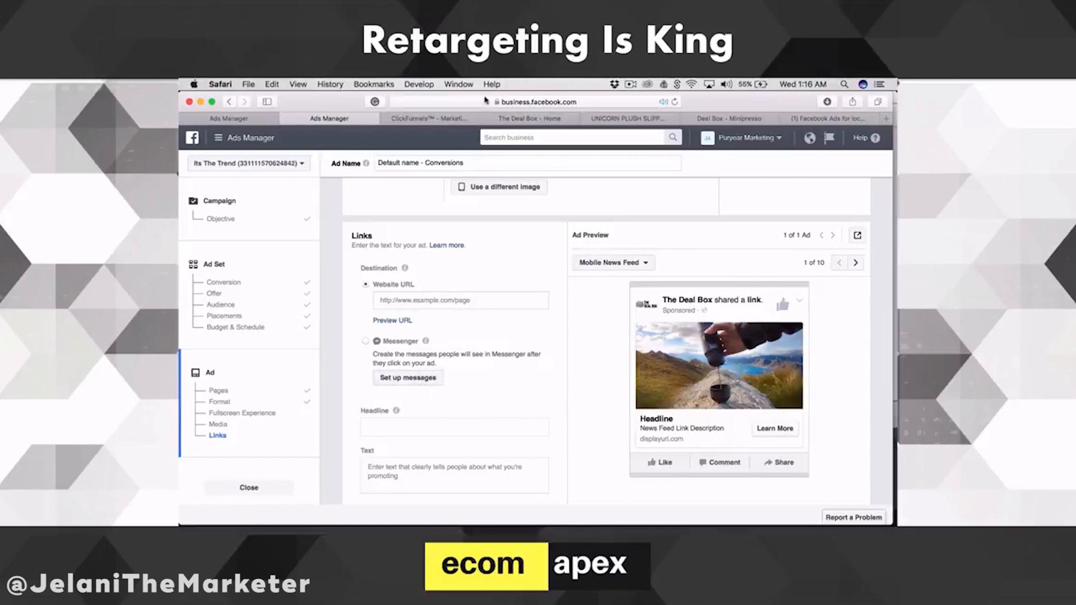
click(437, 119)
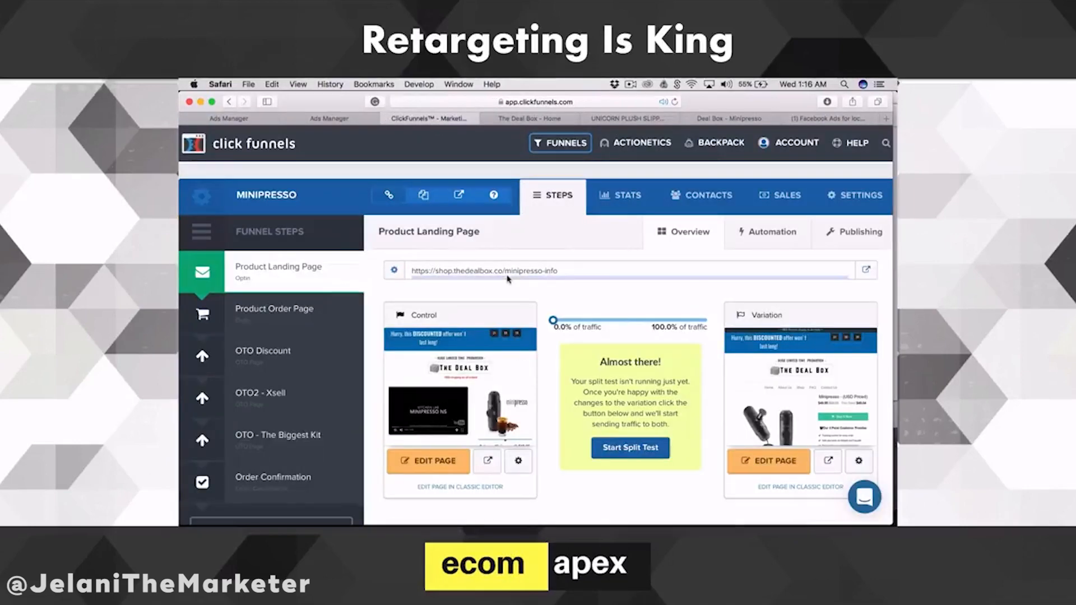
click(508, 271)
key(super+c)
click(330, 119)
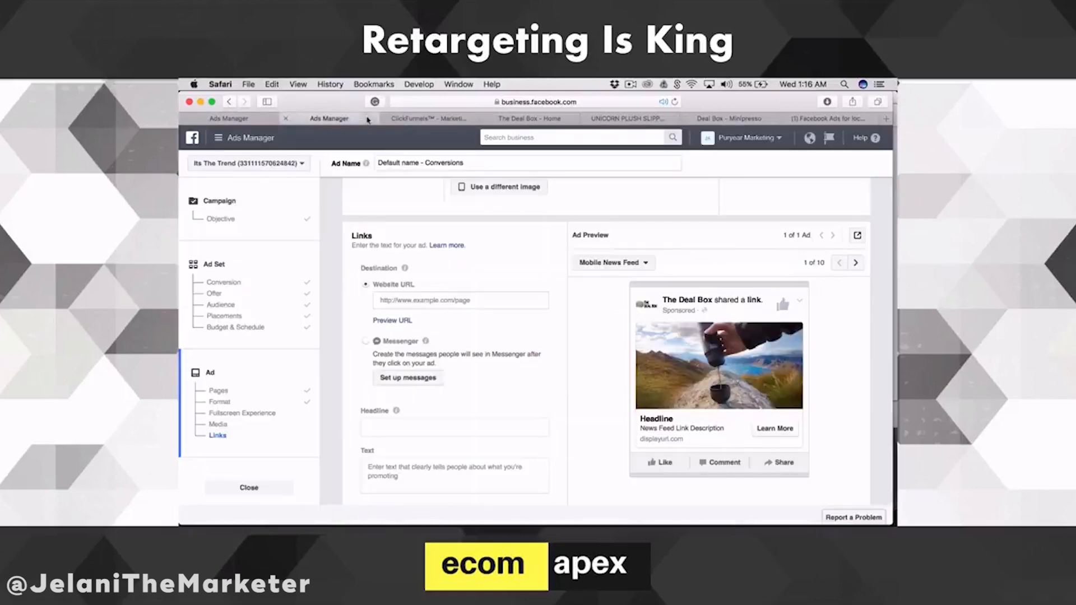
click(418, 301)
key(super+v)
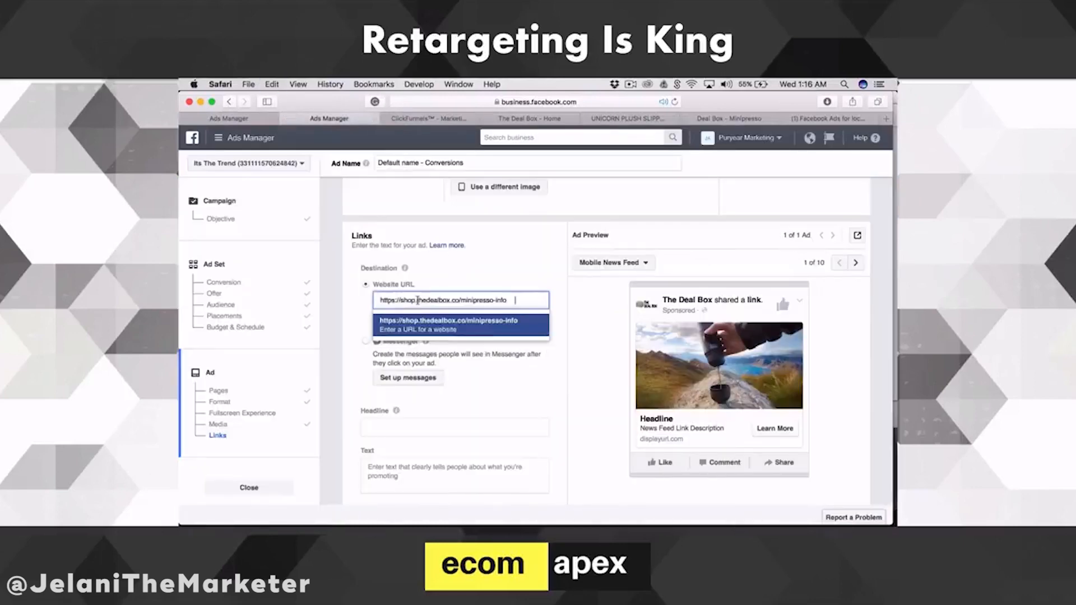
click(507, 321)
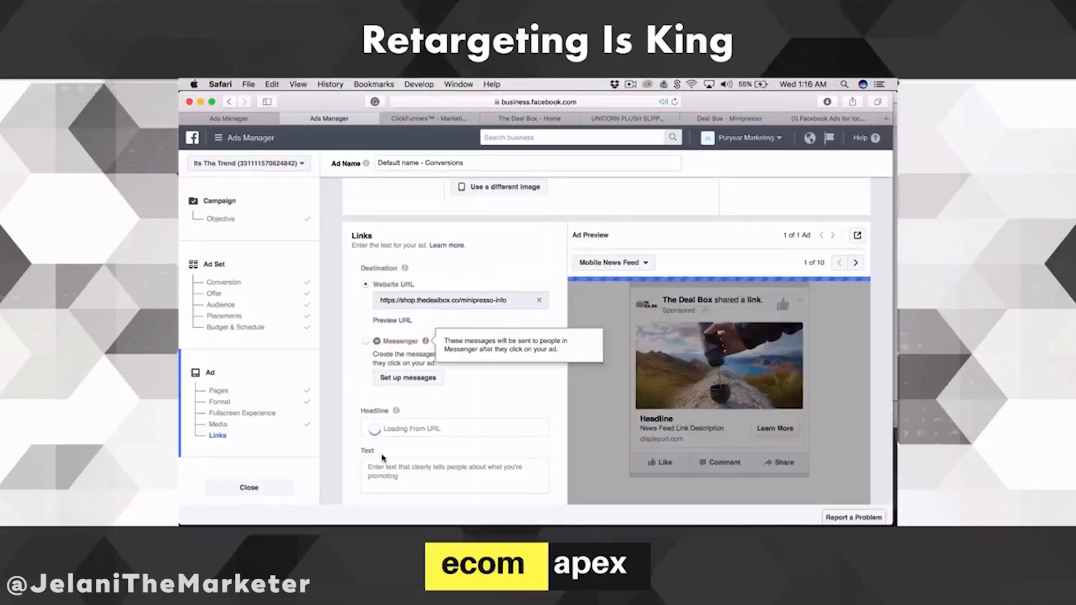
Step: Reword "one of its kind" in the ad text to "one of a kind"
scroll(382, 457, down, 3)
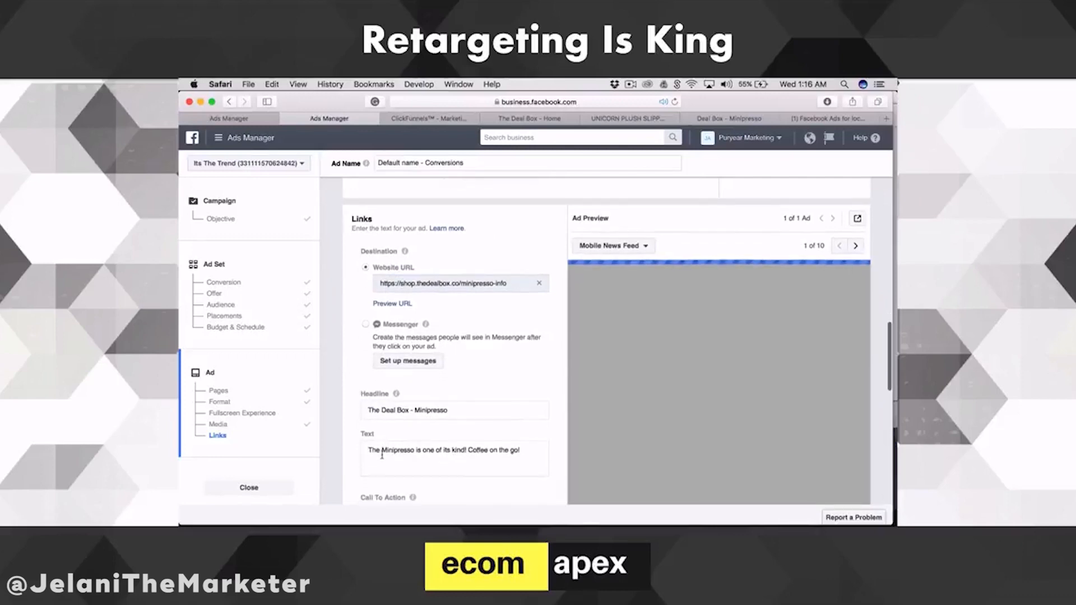
scroll(382, 456, down, 2)
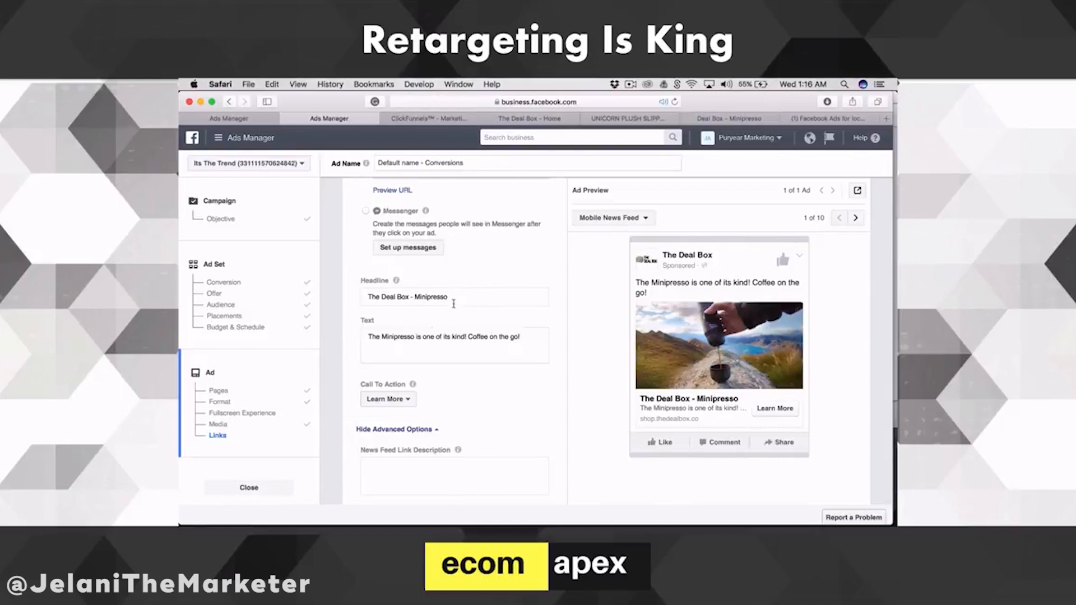
triple_click(425, 339)
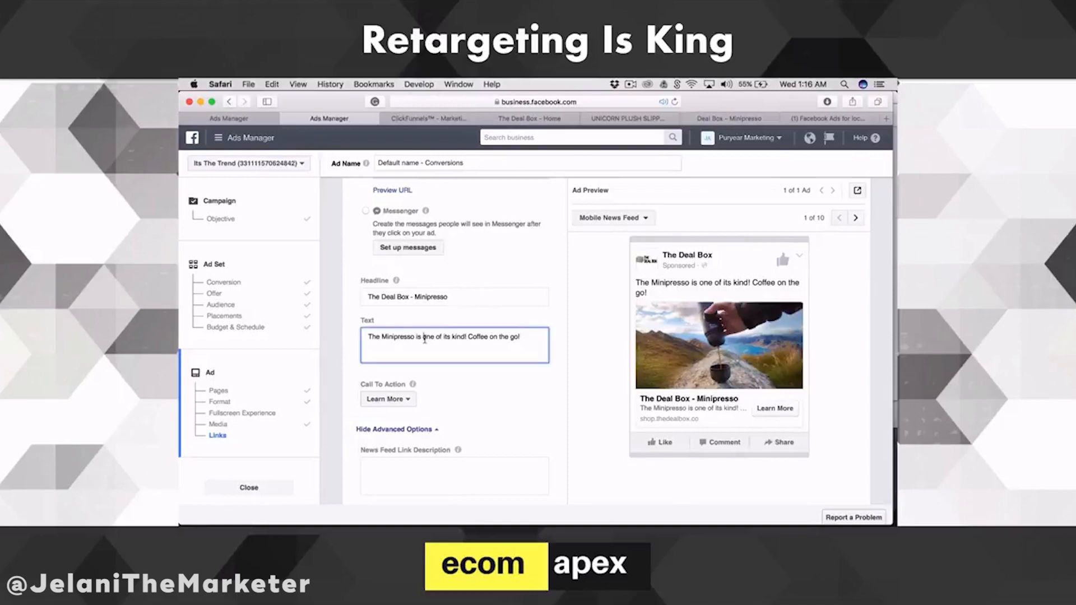
click(481, 339)
click(451, 336)
key(BackSpace)
key(BackSpace)
key(BackSpace)
key(BackSpace)
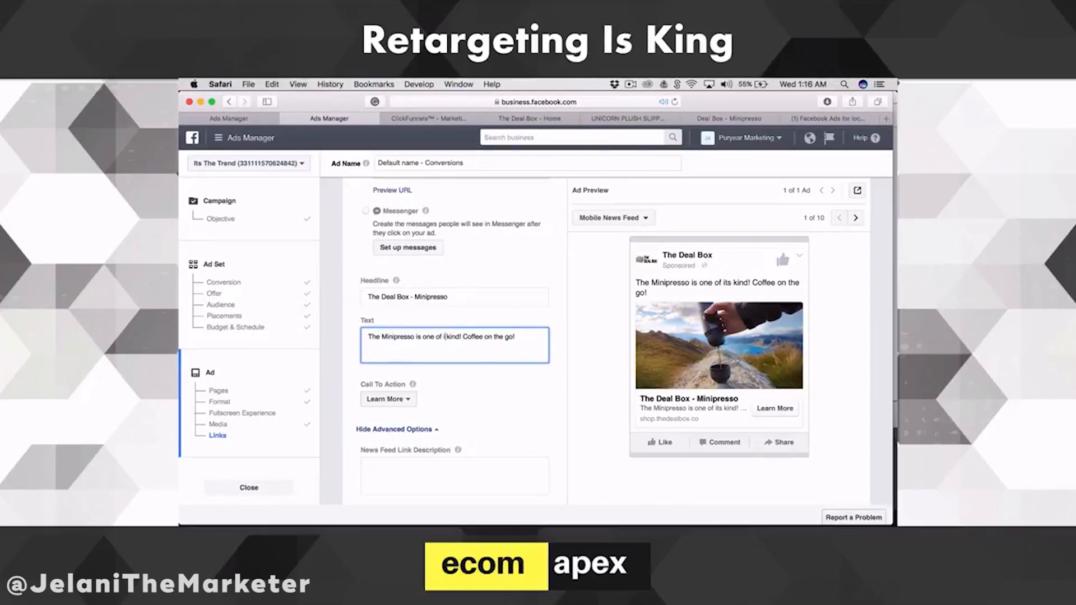
text(a)
Step: Continue the ad text after "on the go" with "has never been this easy. Don't miss your chance to have one of the hottest items this summer!"
click(548, 336)
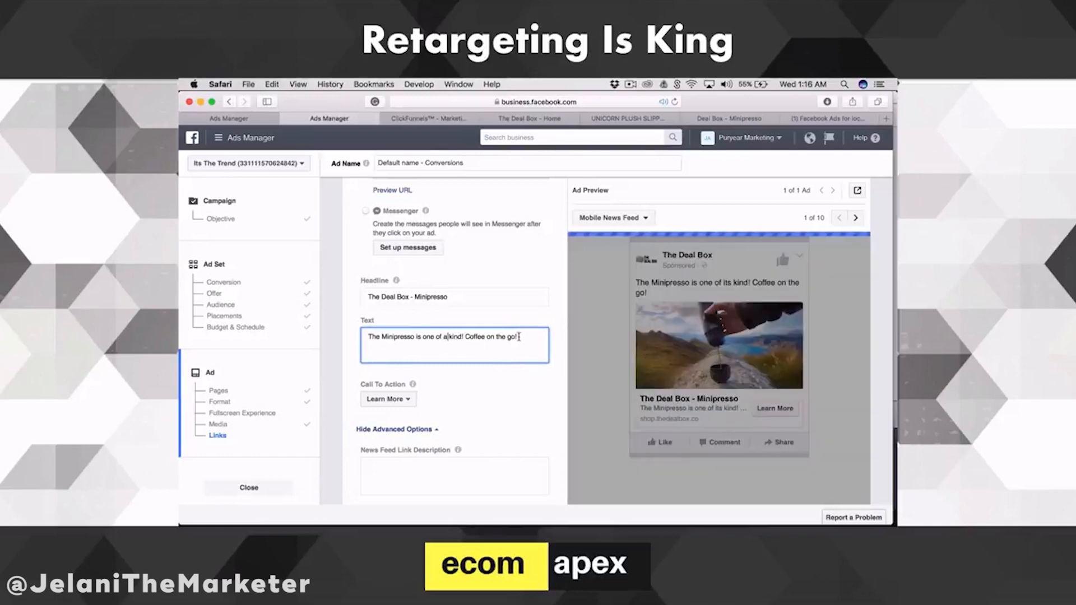
key(BackSpace)
text(has)
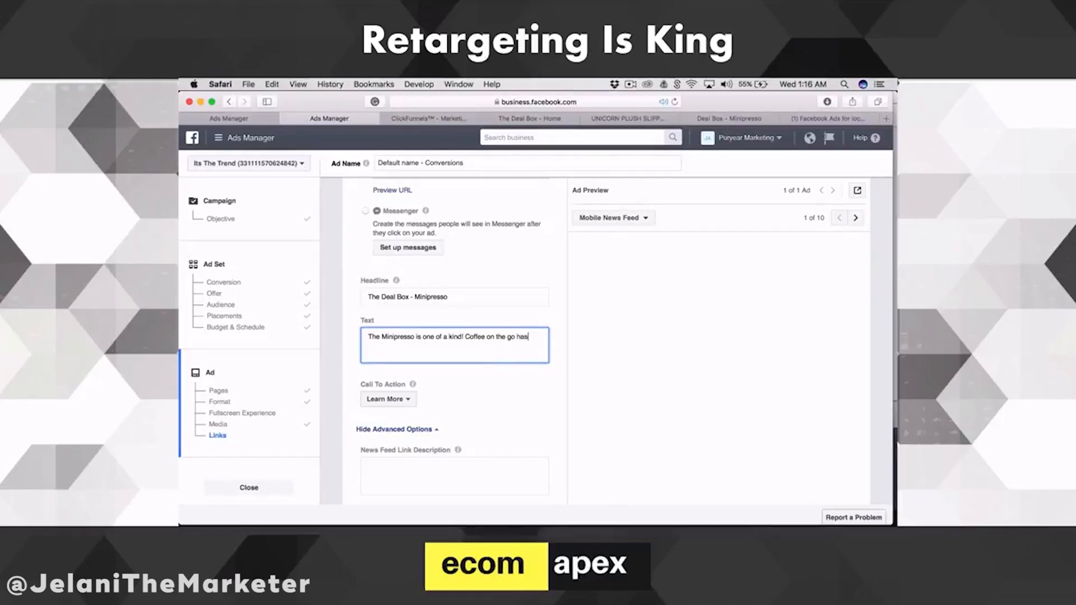
text( never been this e)
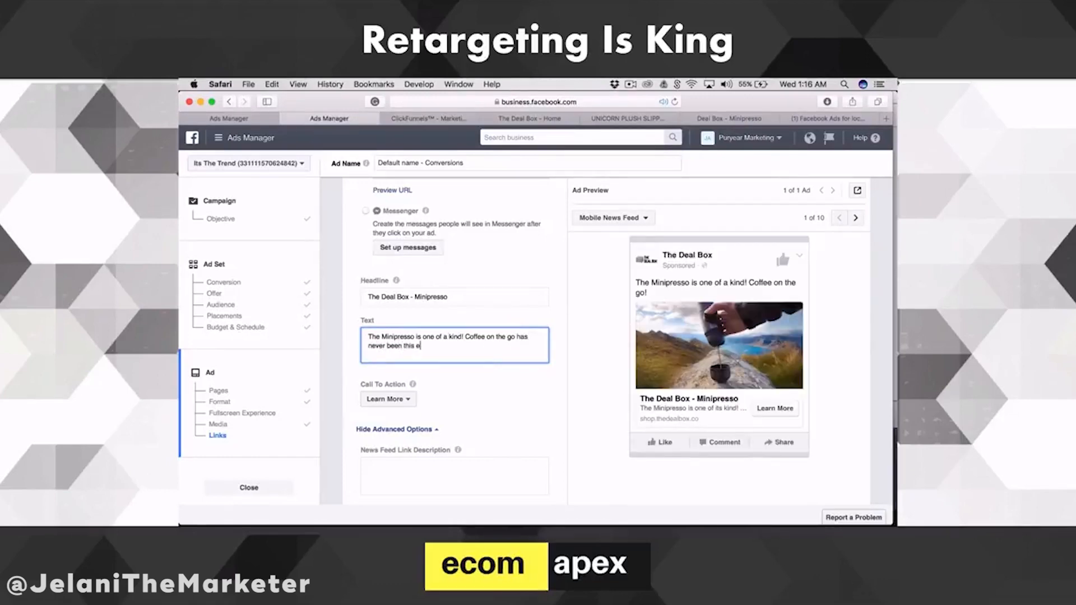
text(asy. Don't miss your chance t)
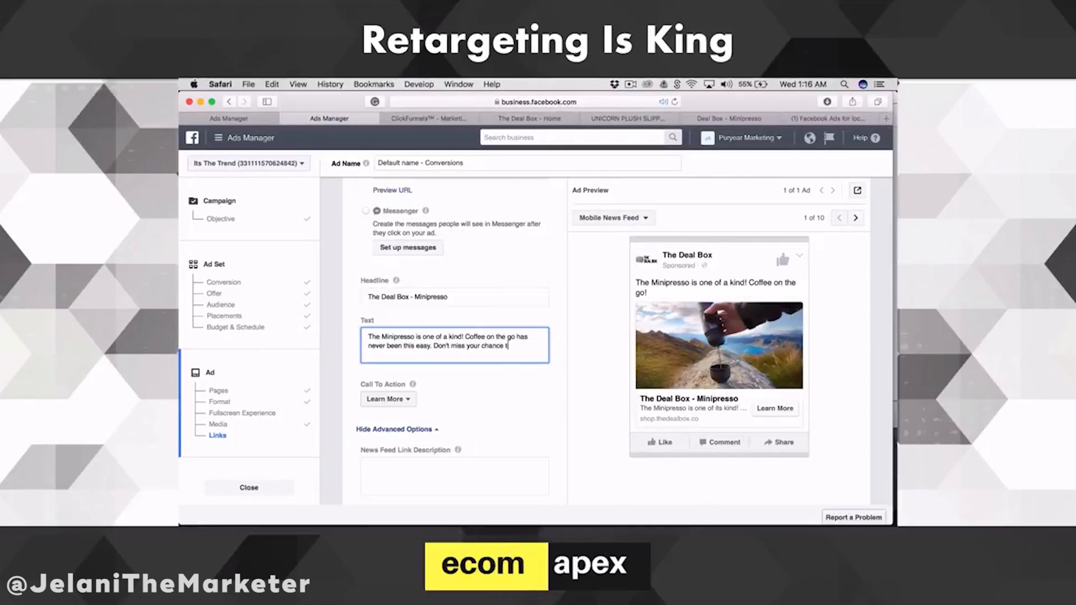
text(o )
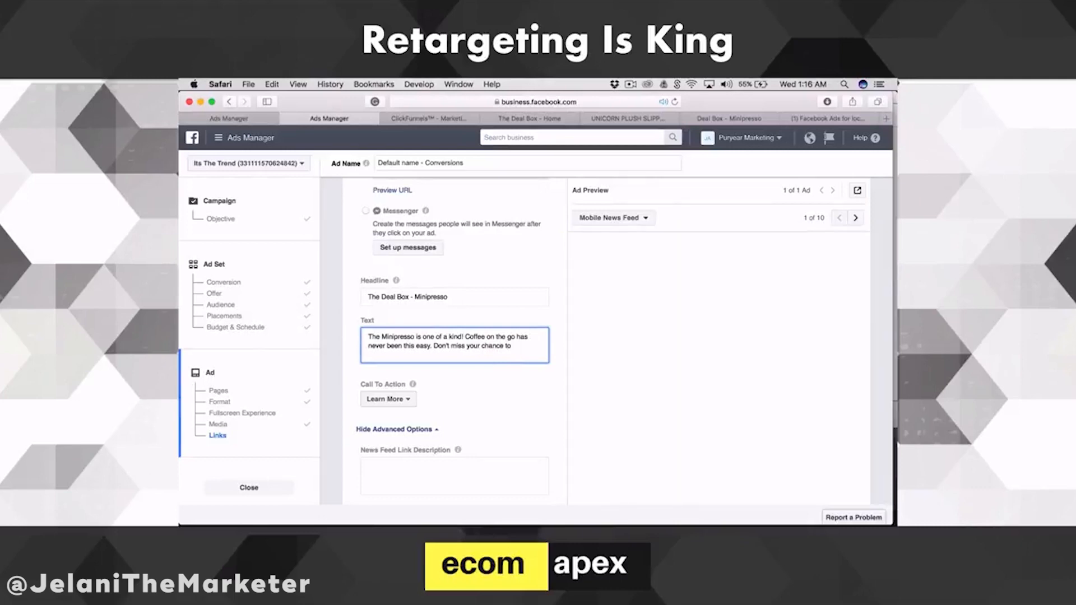
text(have one )
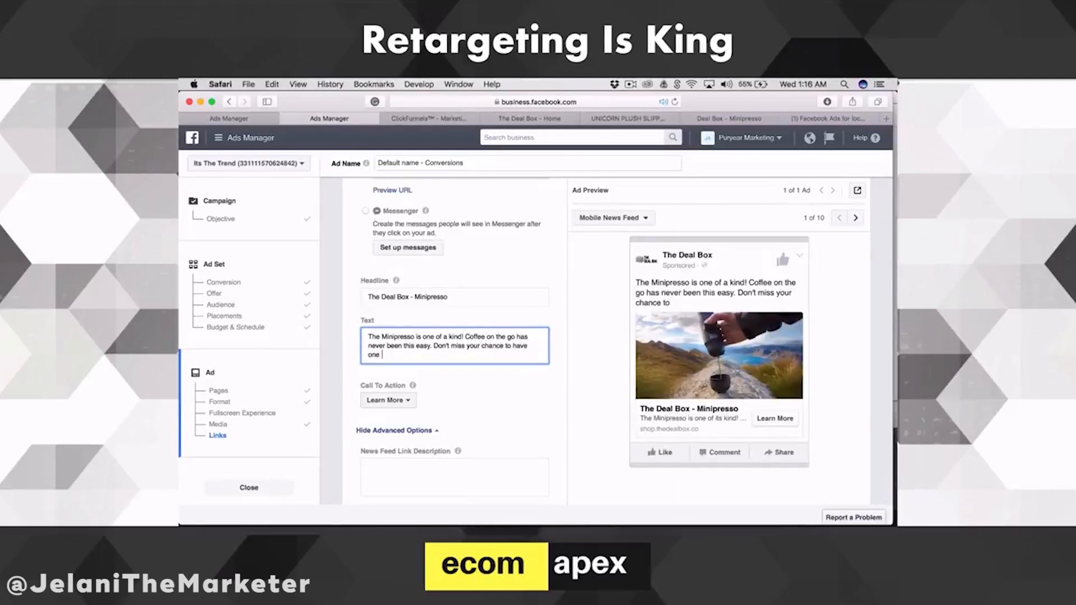
text(of the hottest items )
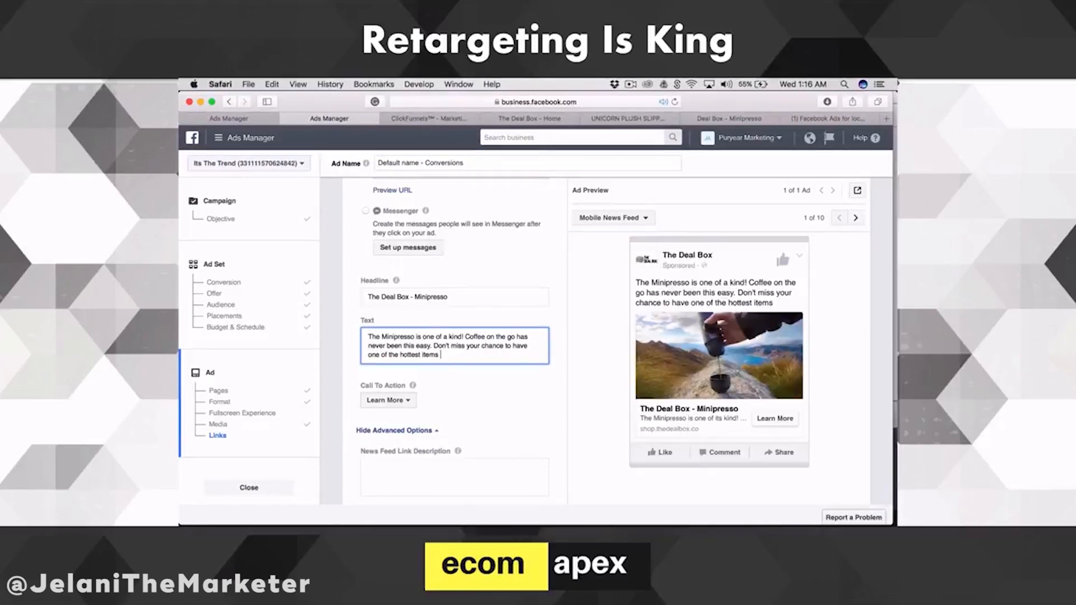
text(this summer!)
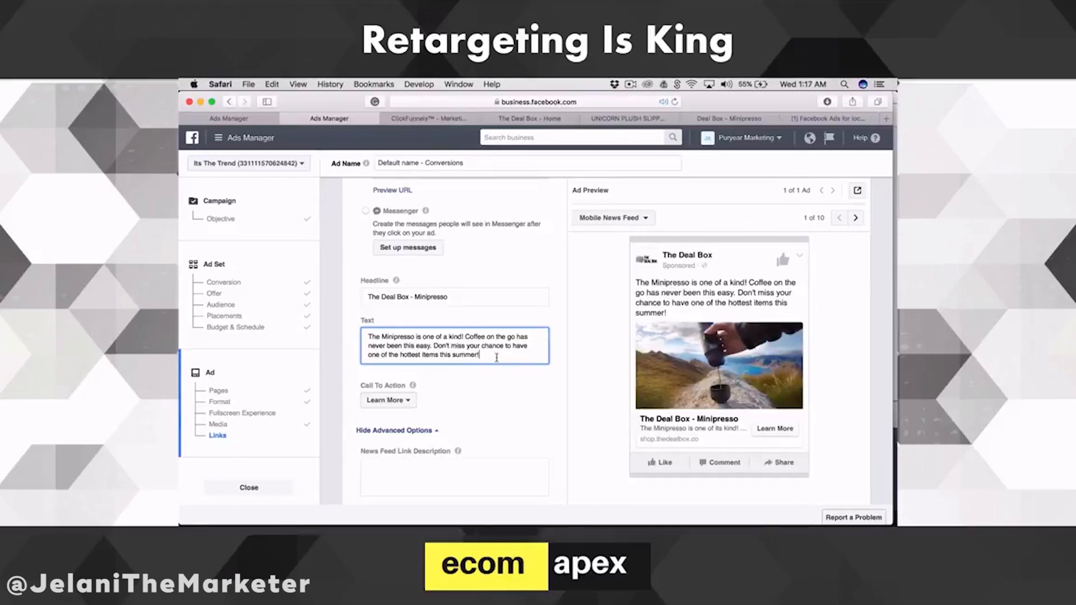
Step: Enter "Limited Stock. Hurry before they sell out!" as the ad's News Feed link description
scroll(478, 401, down, 3)
click(433, 408)
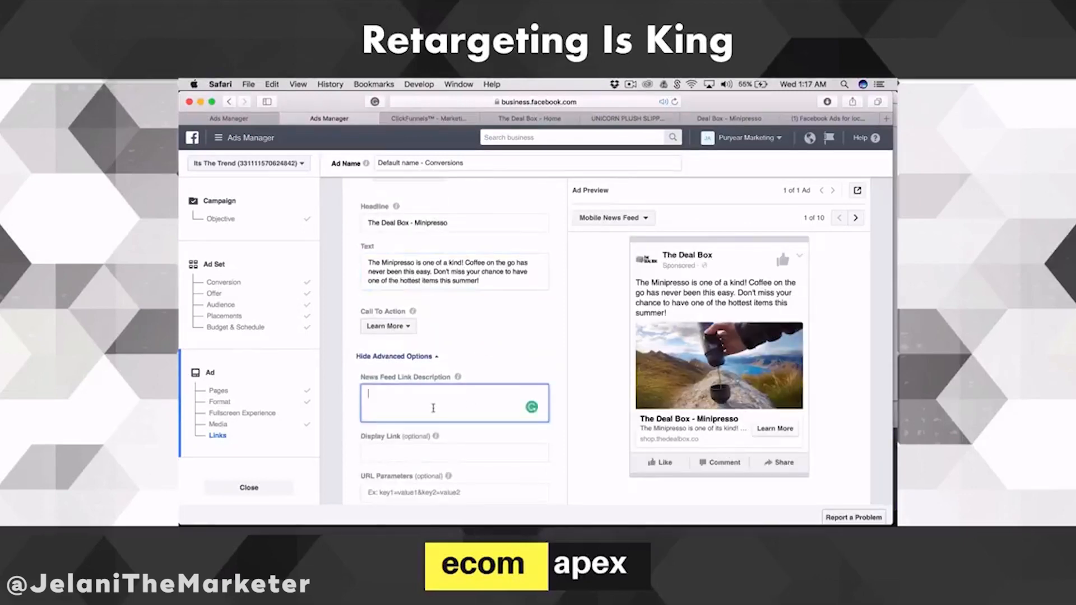
scroll(433, 408, down, 2)
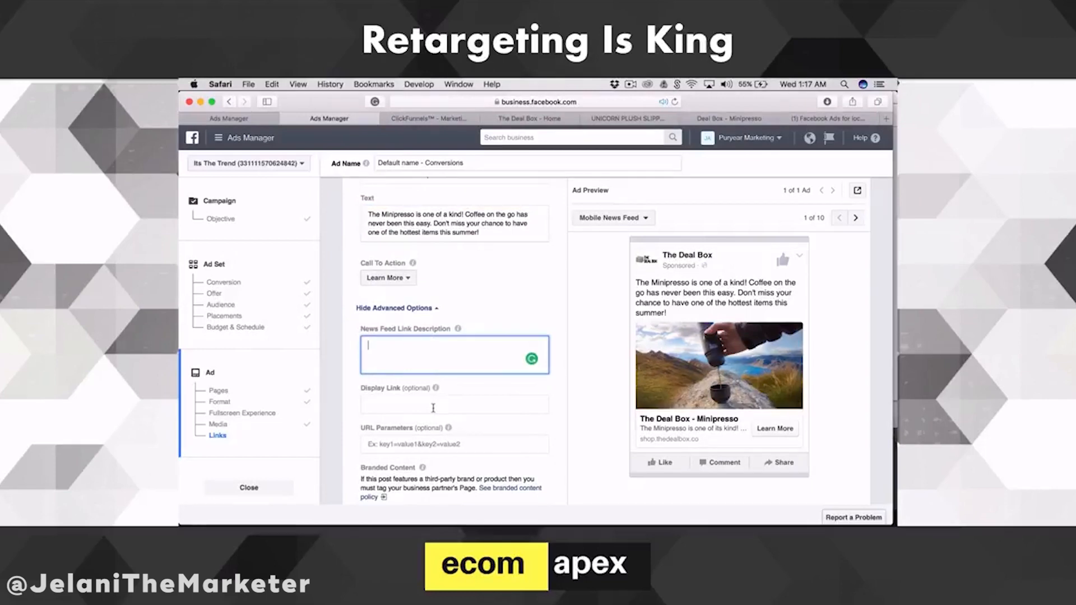
text(Limited Stock. Hurry )
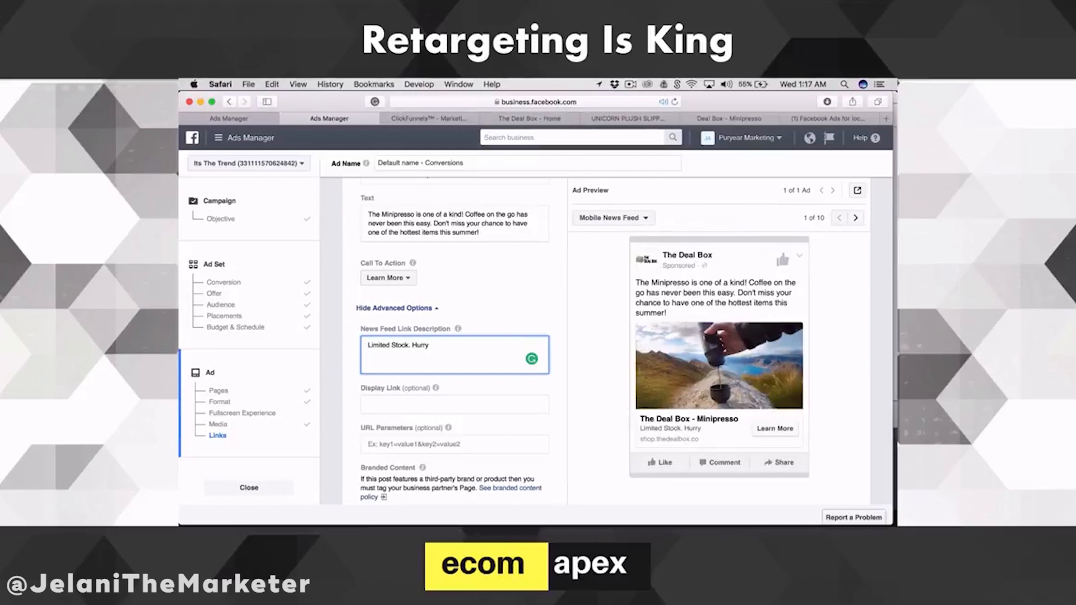
text(before)
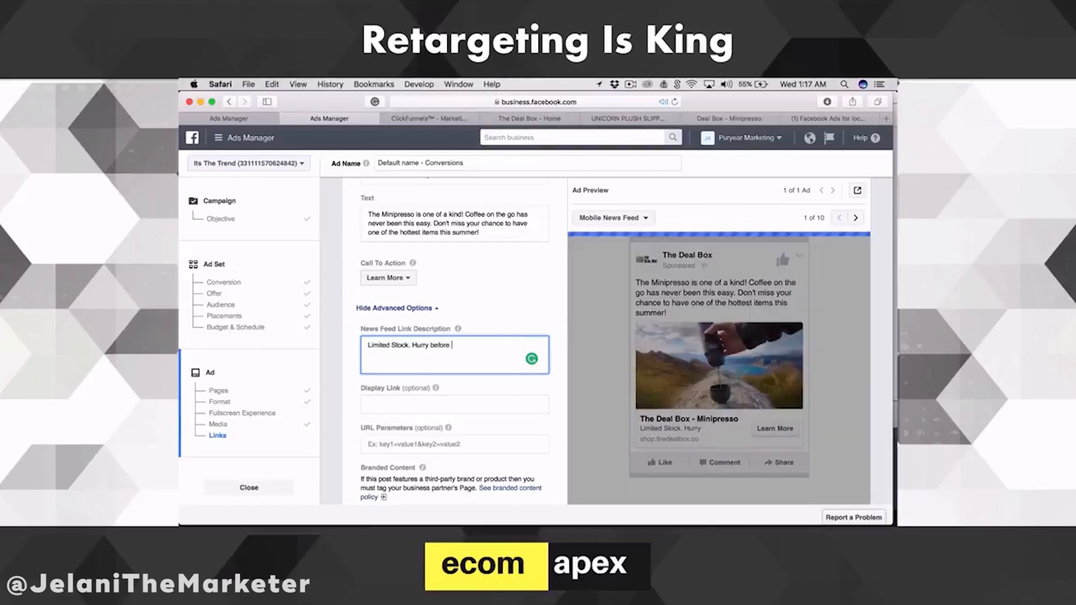
text( theys ell out!)
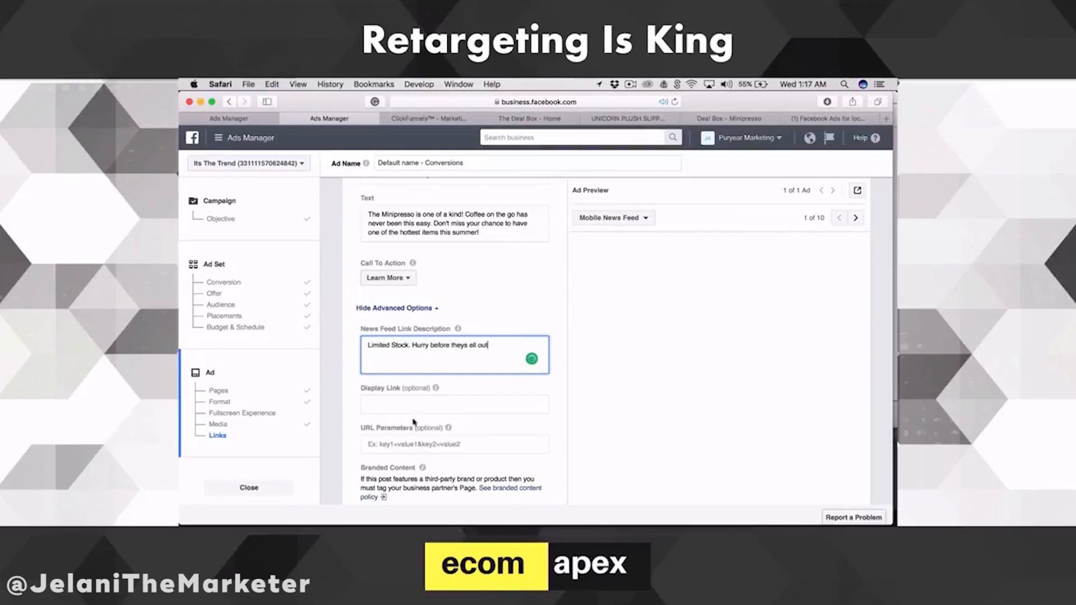
click(471, 346)
key(BackSpace)
key(BackSpace)
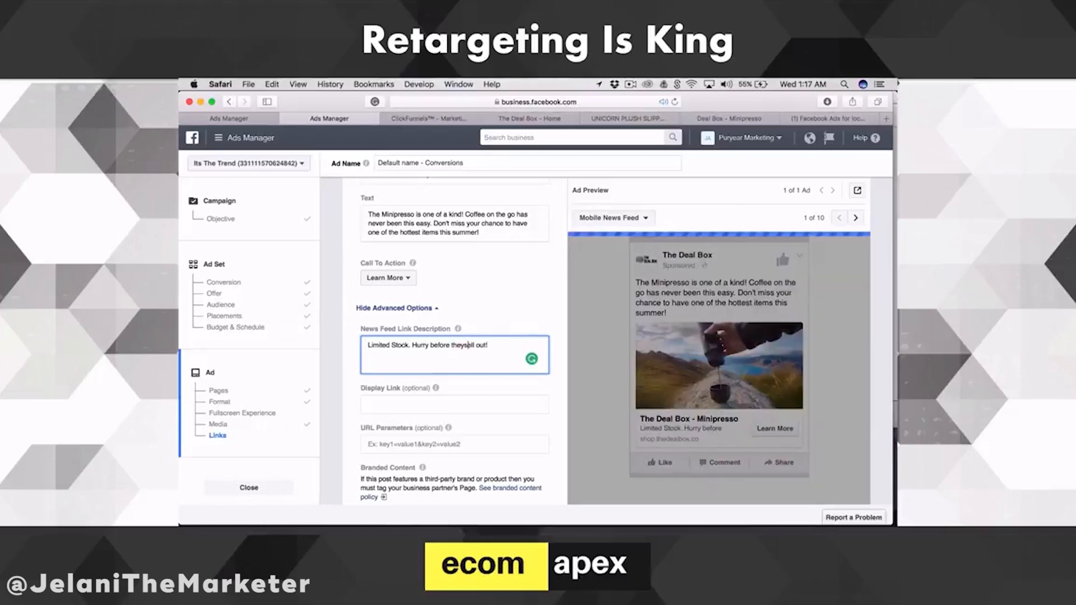
text(s)
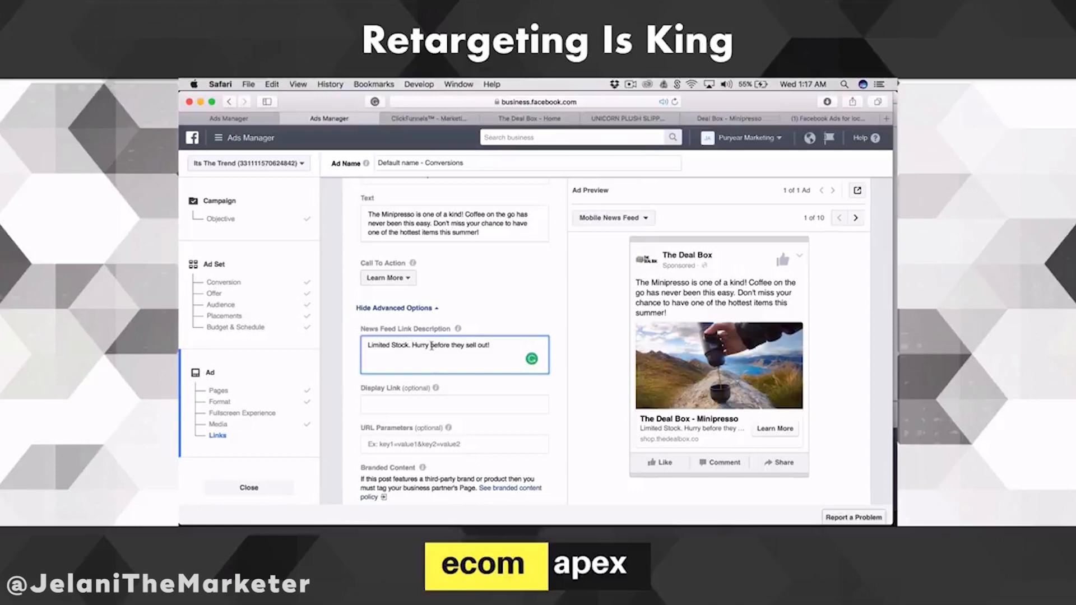
Step: Shorten the News Feed link description to "Limited Stock. Hurry!"
drag(431, 346, 495, 344)
key(BackSpace)
key(BackSpace)
text(!)
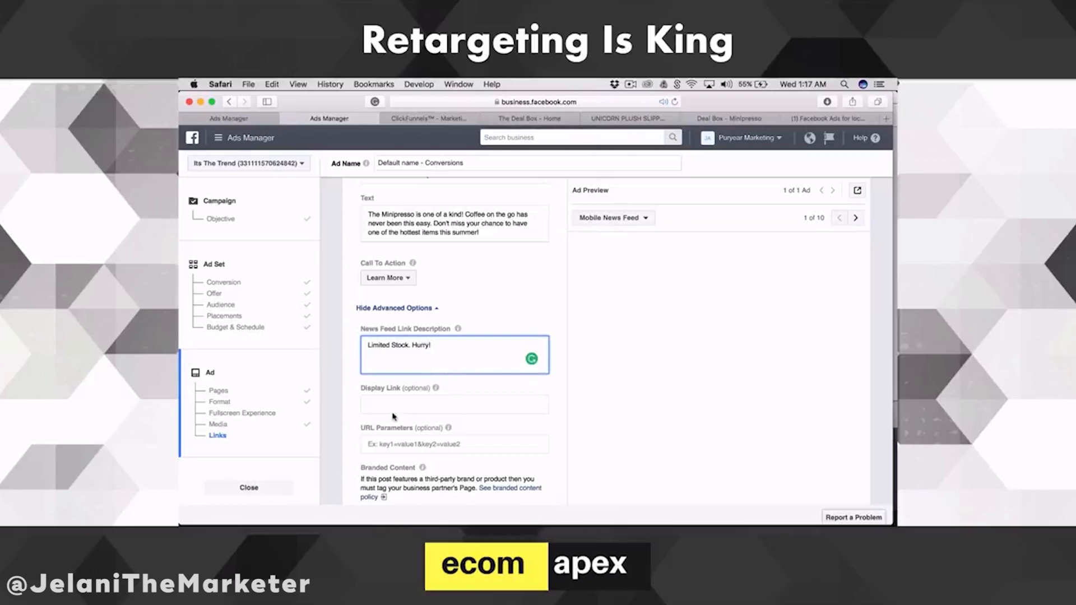
scroll(401, 419, down, 5)
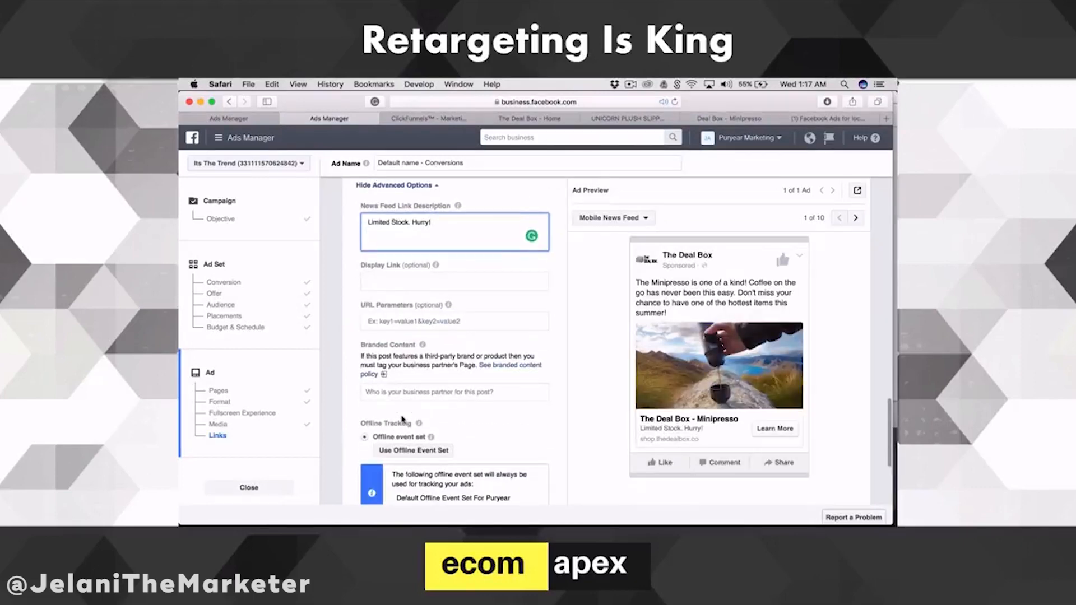
Step: Set the ad's call to action to Shop Now
scroll(401, 419, up, 8)
scroll(403, 419, up, 2)
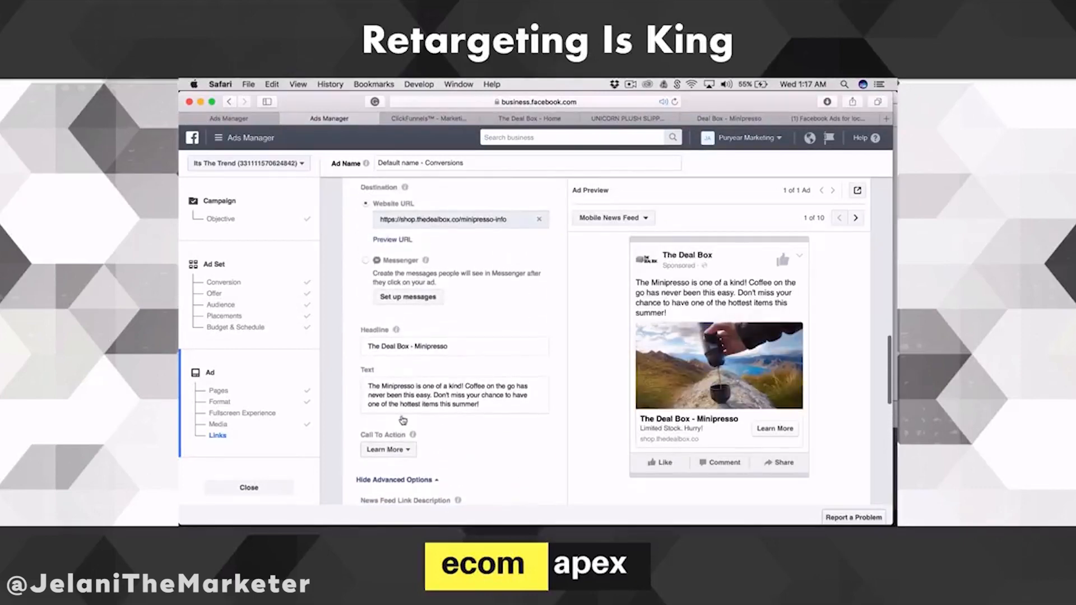
click(395, 450)
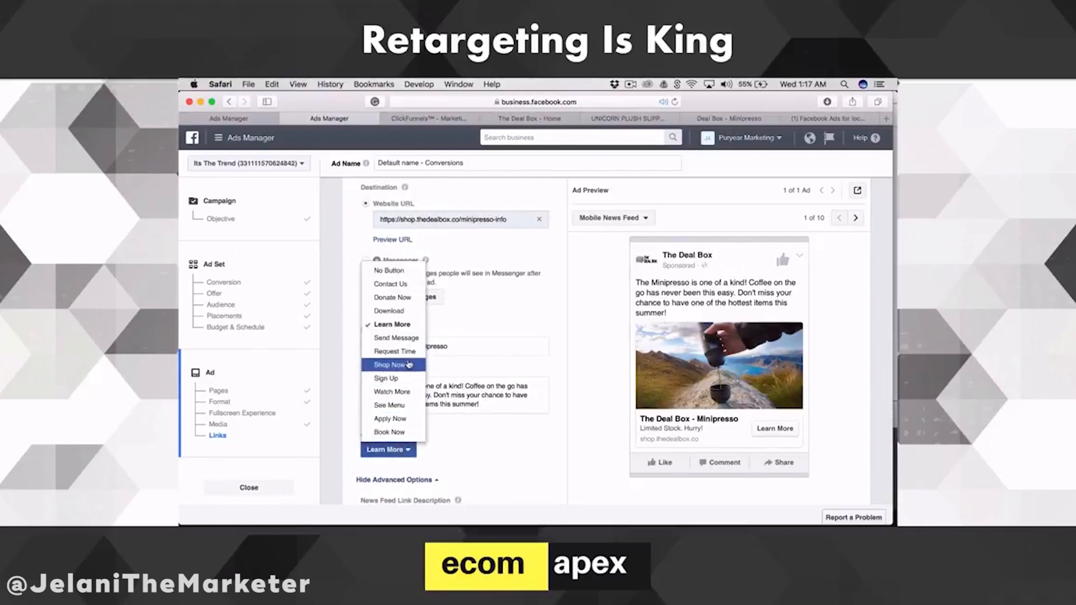
click(409, 364)
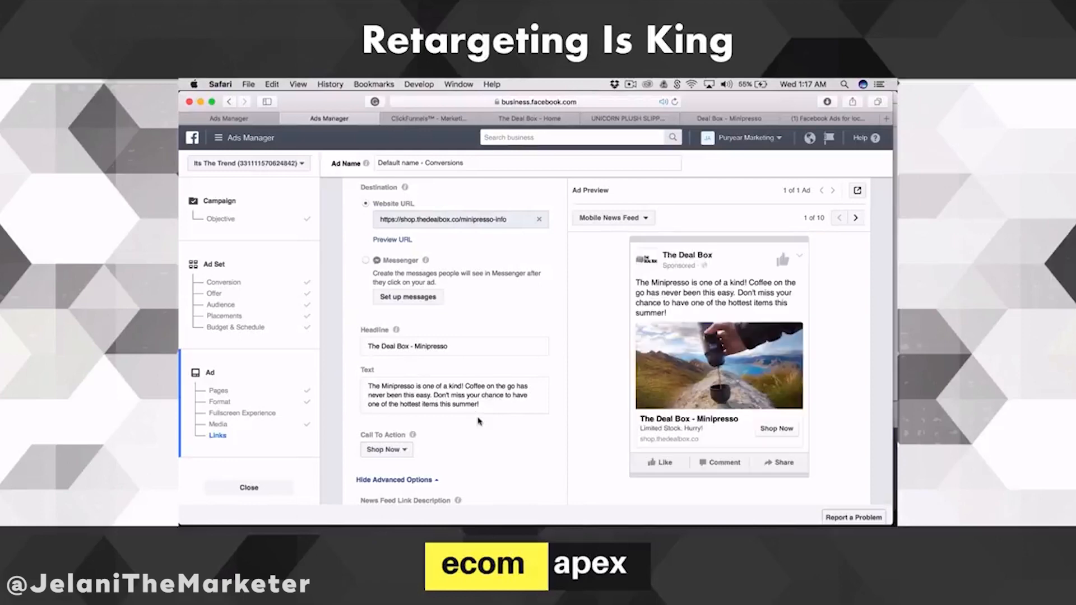
Step: Change the ad's headline to "Minipresso - Coffee Maker"
scroll(480, 421, down, 1)
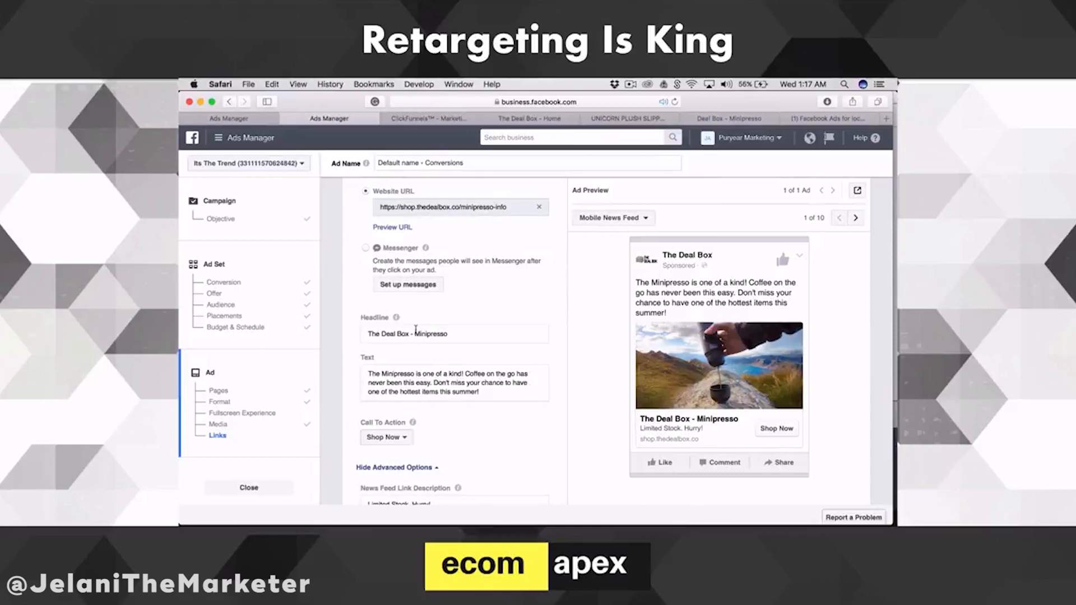
drag(416, 333, 366, 333)
key(BackSpace)
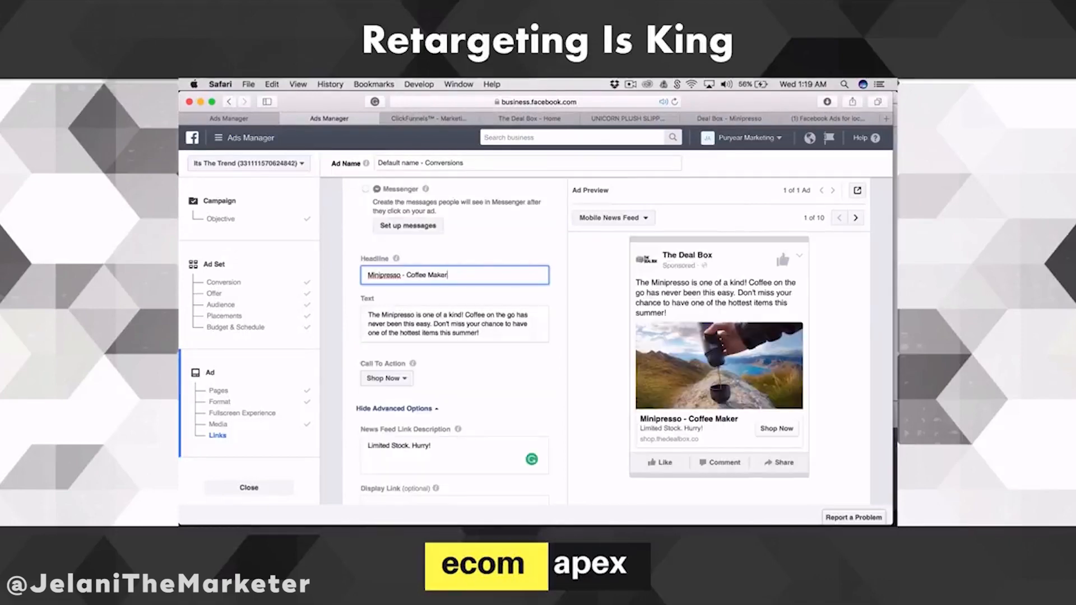
Step: Check the ad preview and tracking settings, and confirm the ad to submit it for publishing
scroll(440, 391, down, 3)
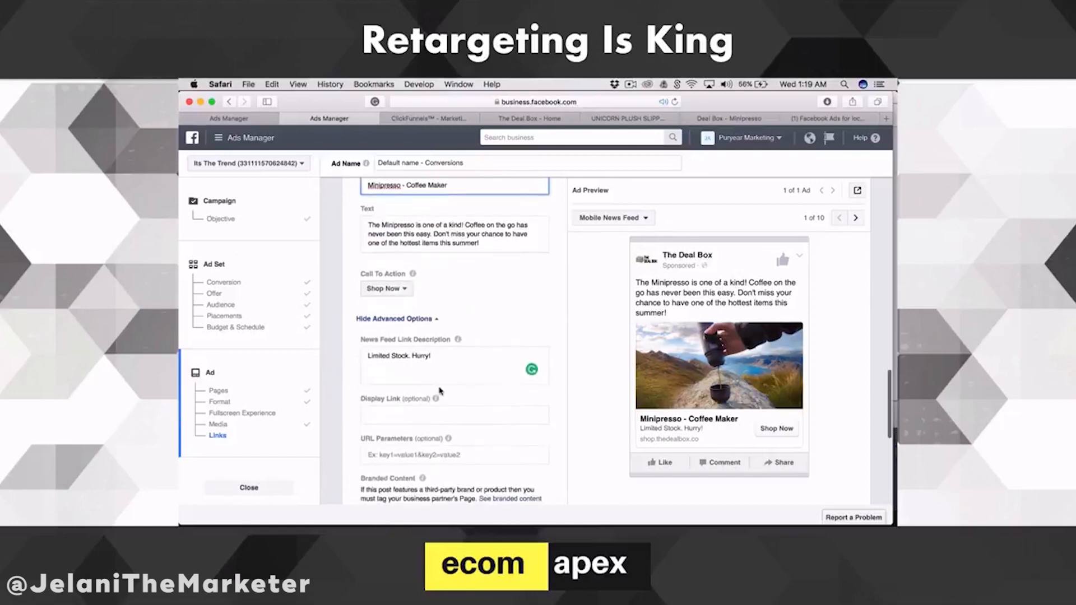
scroll(440, 391, down, 10)
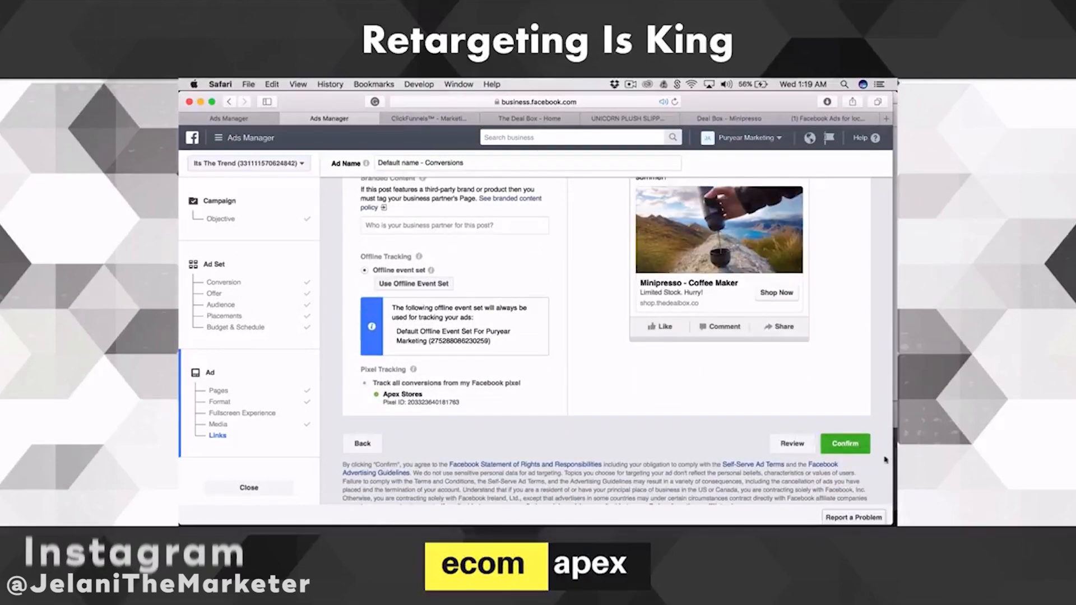
scroll(807, 342, up, 2)
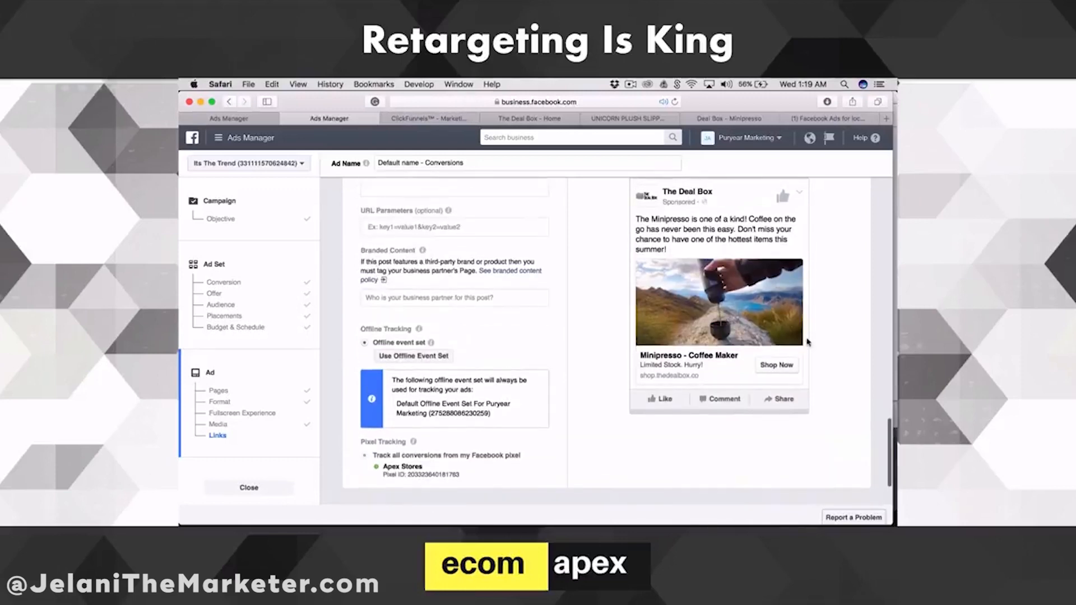
scroll(807, 342, down, 2)
click(846, 436)
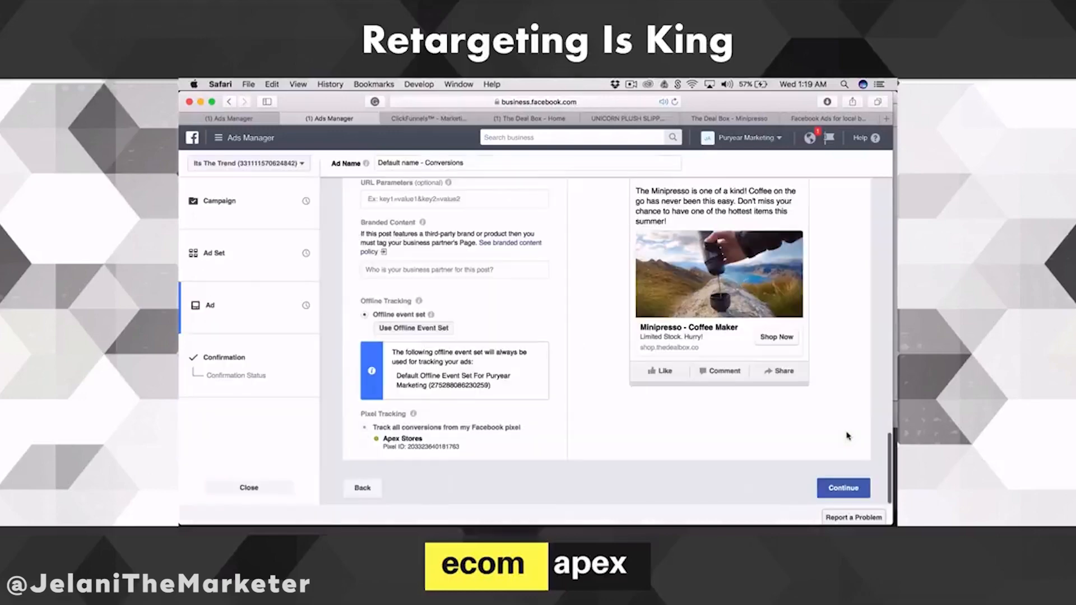
click(841, 411)
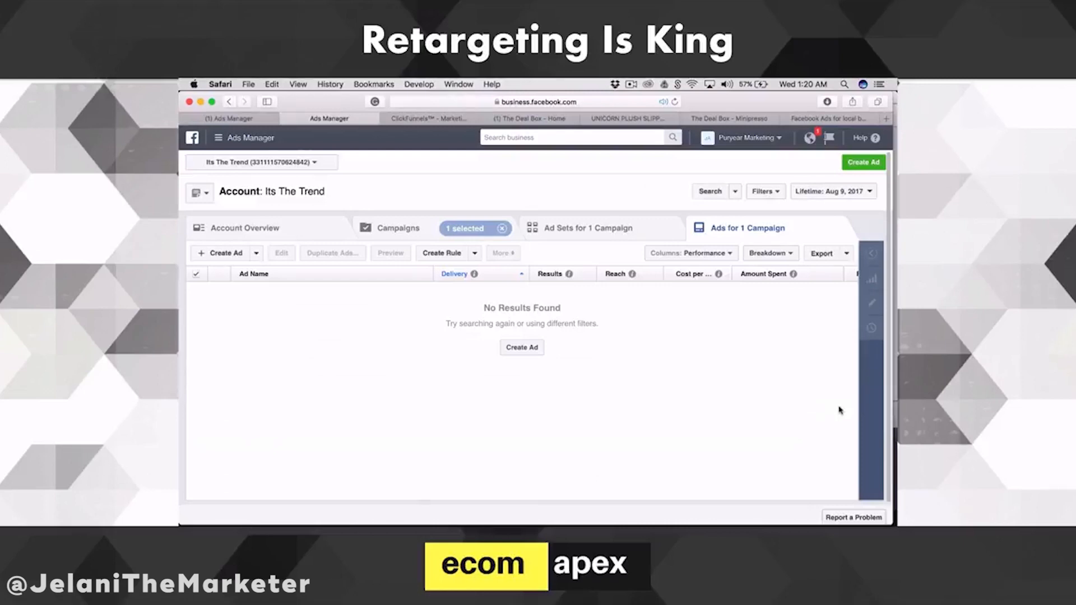
Step: View the new campaign's ad sets, and clear the campaign selection to list all campaigns in the account
click(592, 239)
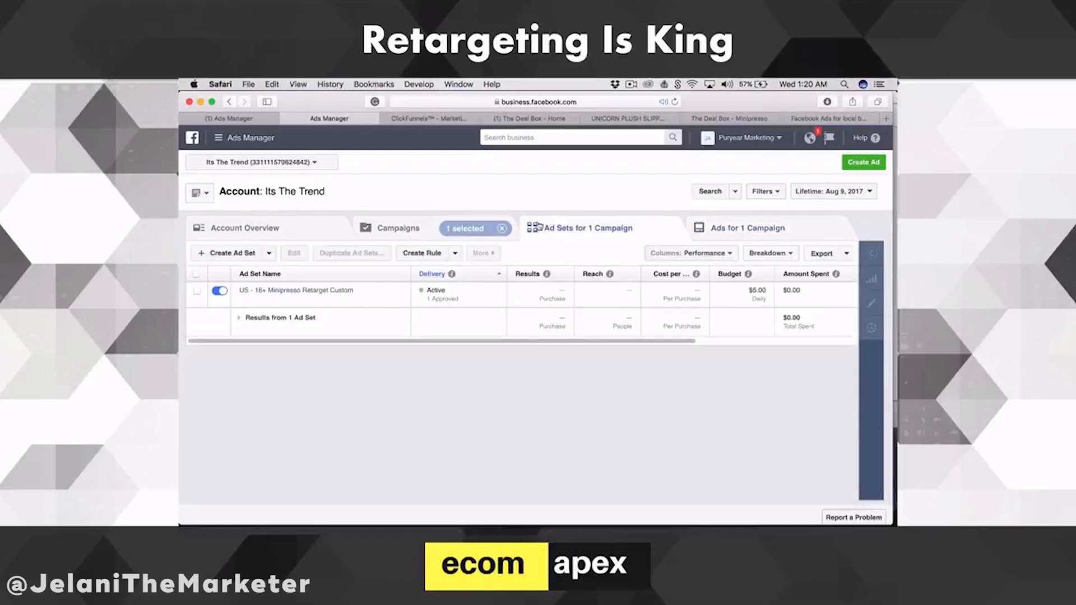
click(460, 229)
click(501, 229)
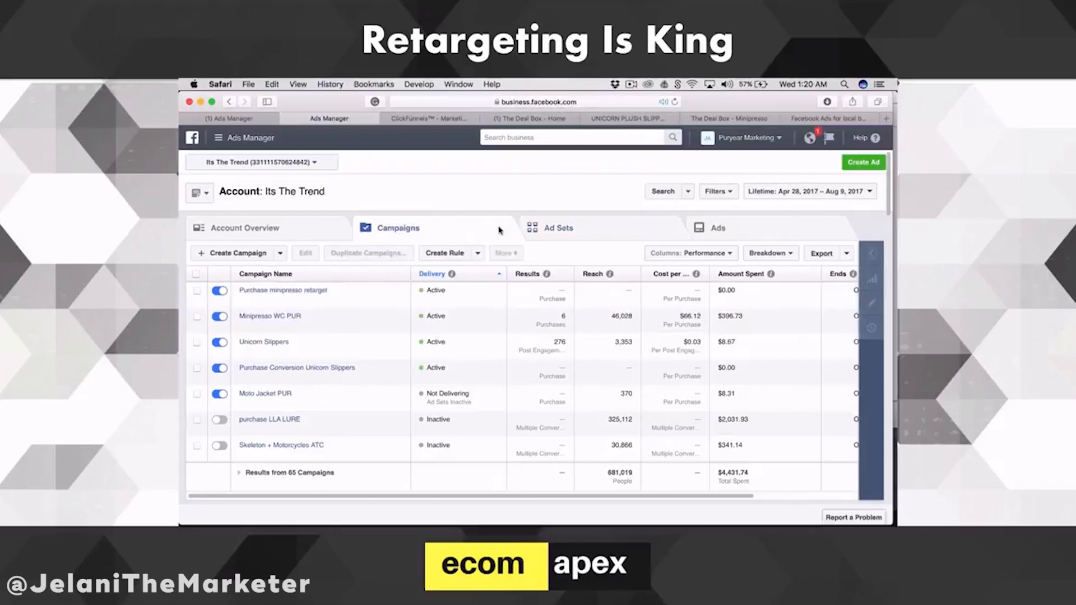